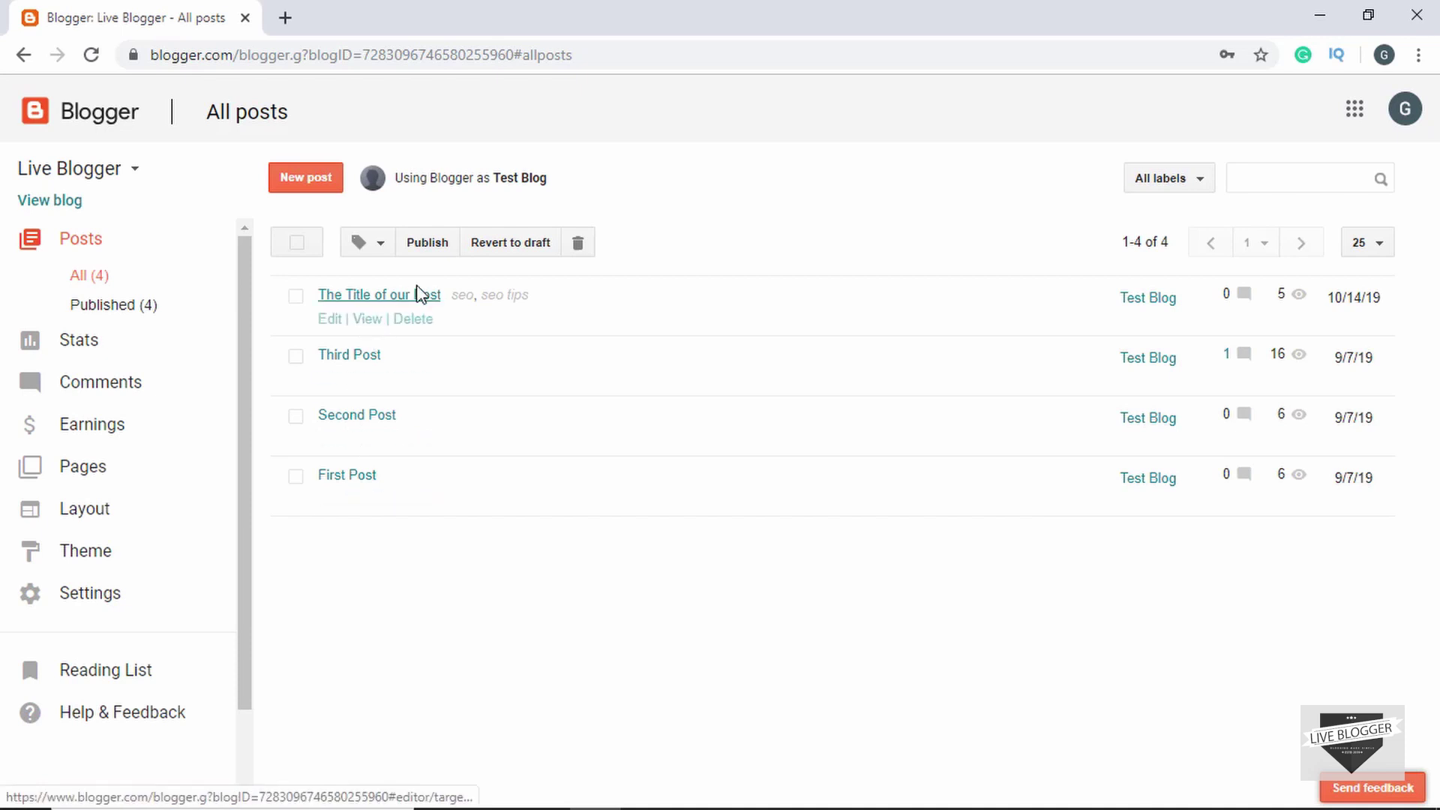
Open The Title of our Post on the live blog
left_click(54, 202)
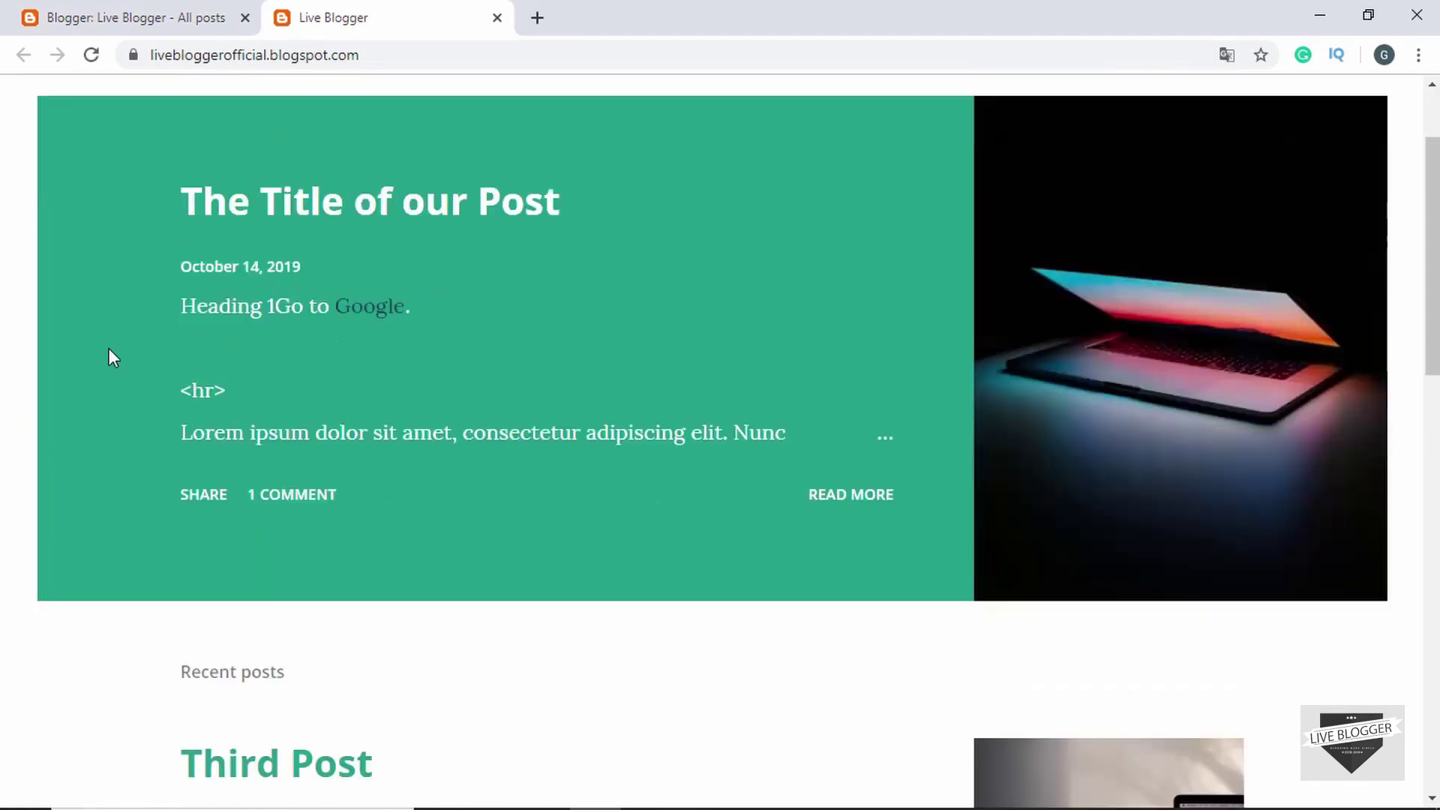
scroll(109, 348, "down", 7)
scroll(110, 348, "up", 9)
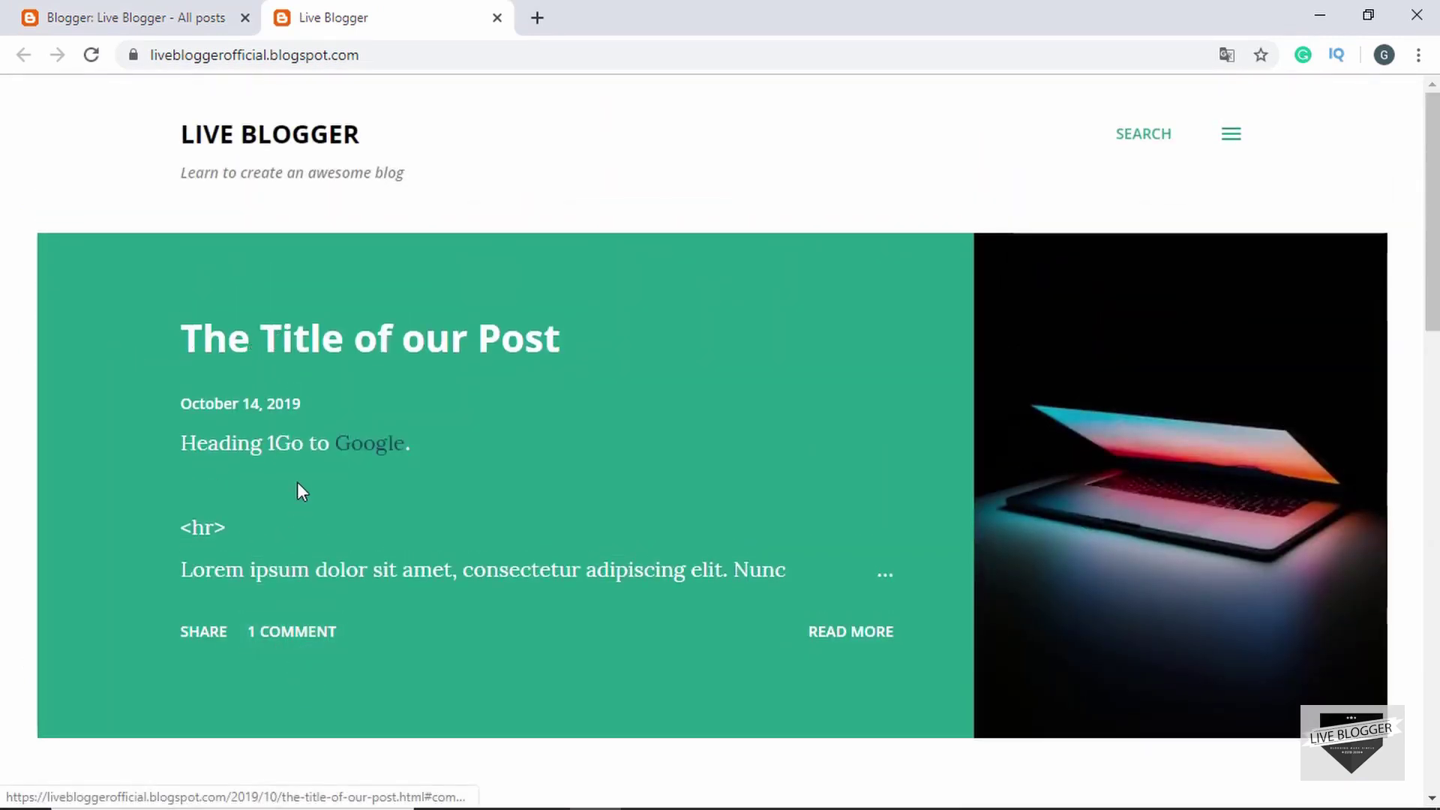
left_click(352, 341)
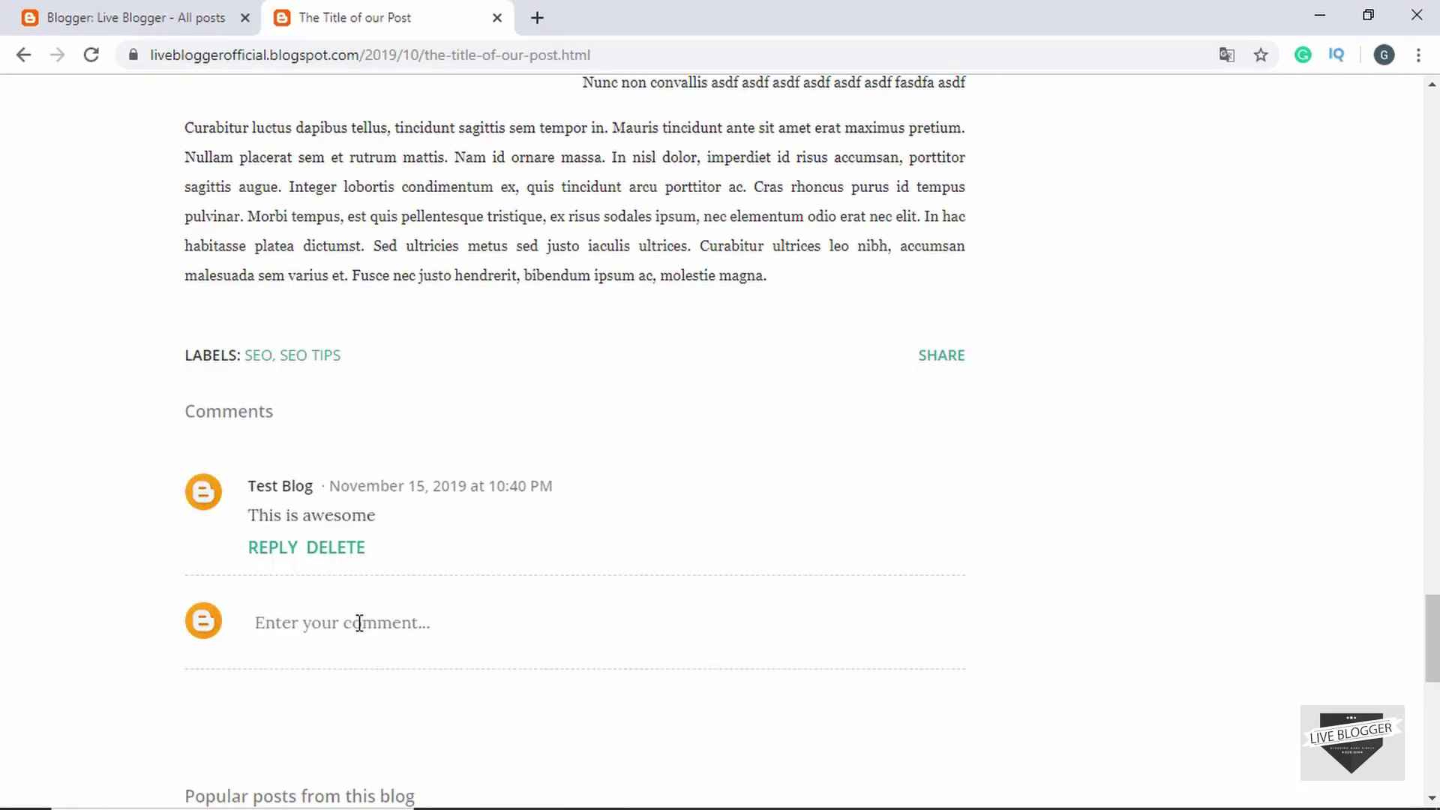
Publish the comment "Great Article!" under the post
left_click(400, 627)
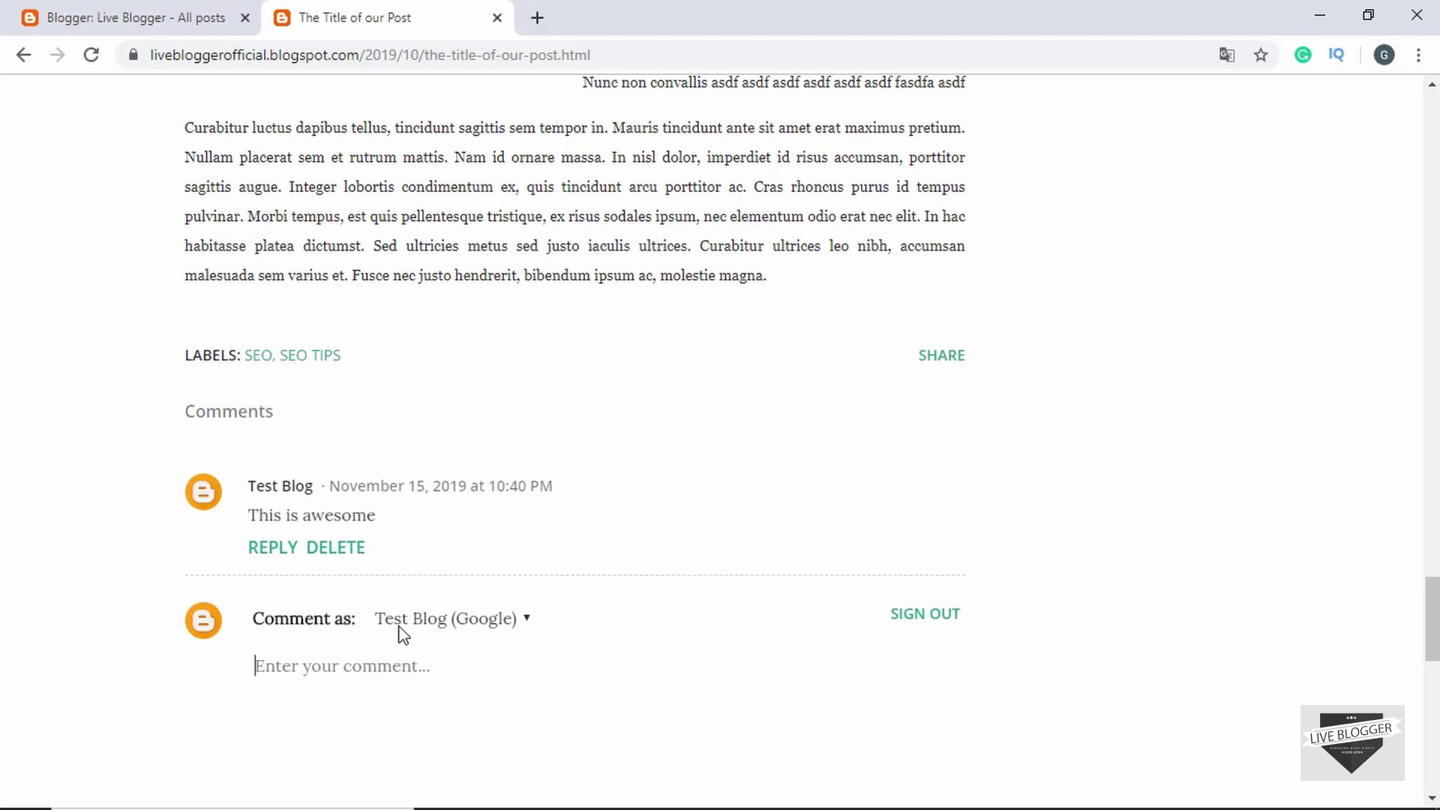
type("Great Article!")
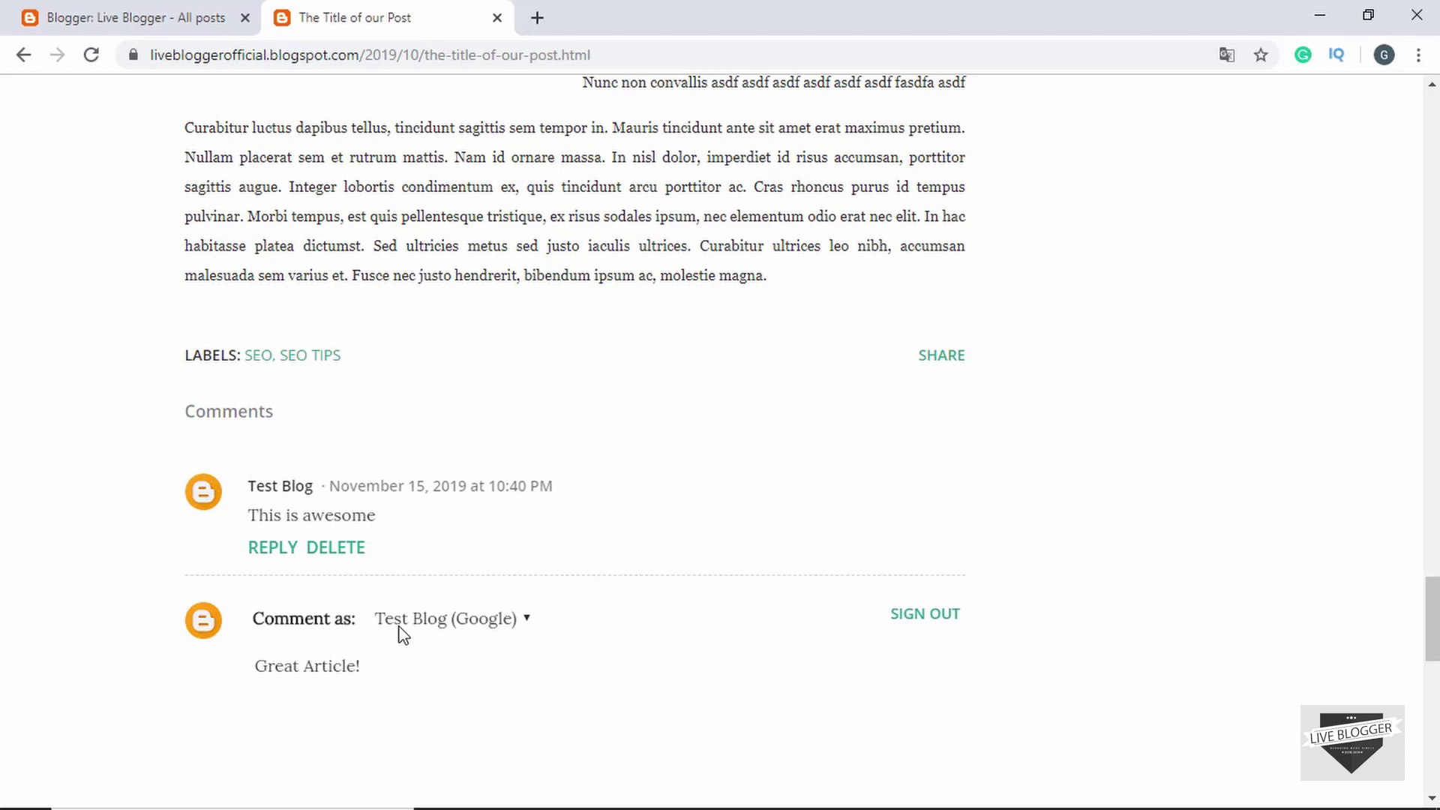
scroll(402, 634, "down", 2)
left_click(914, 705)
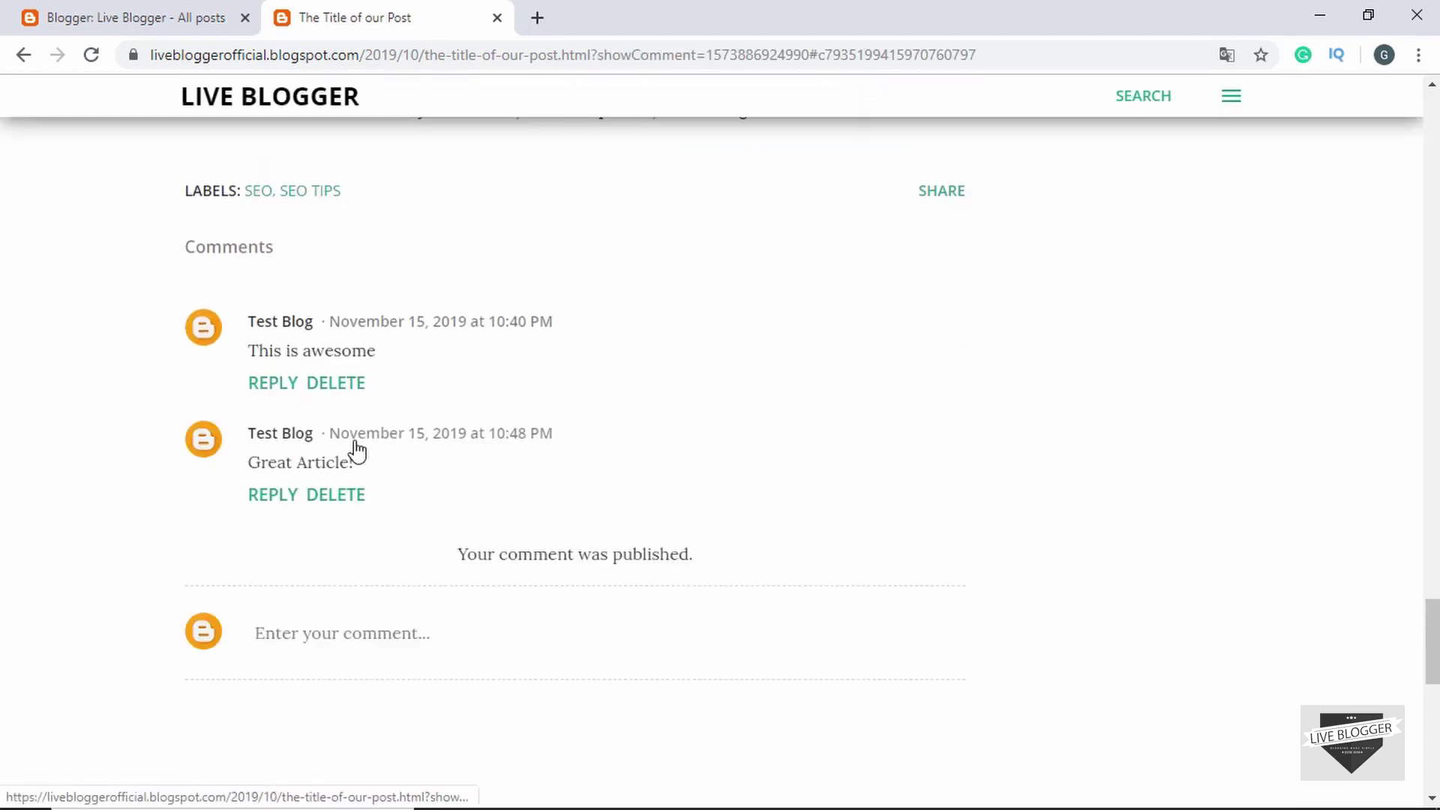
Close the post tab and view Third Post on the live blog
left_click(496, 18)
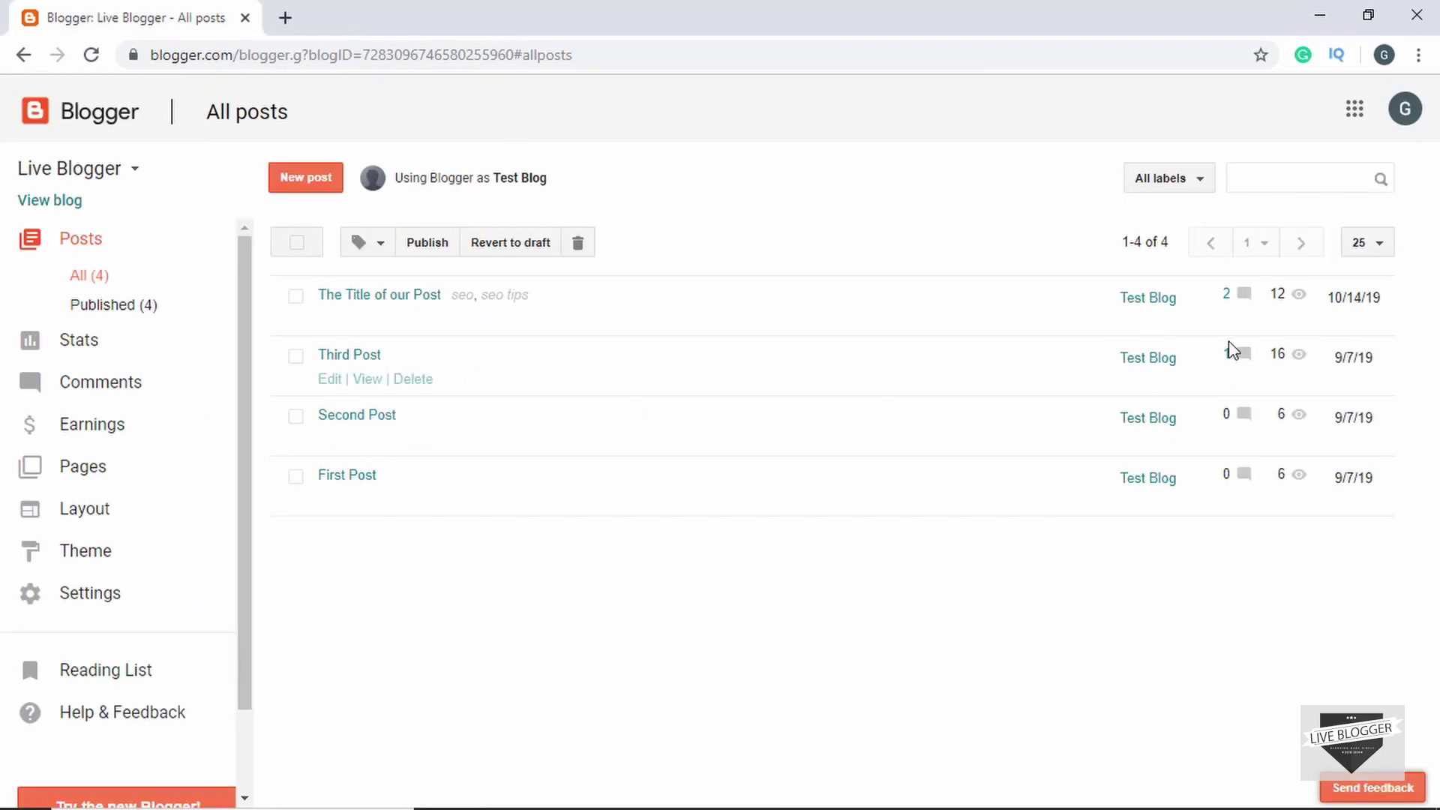
left_click(365, 379)
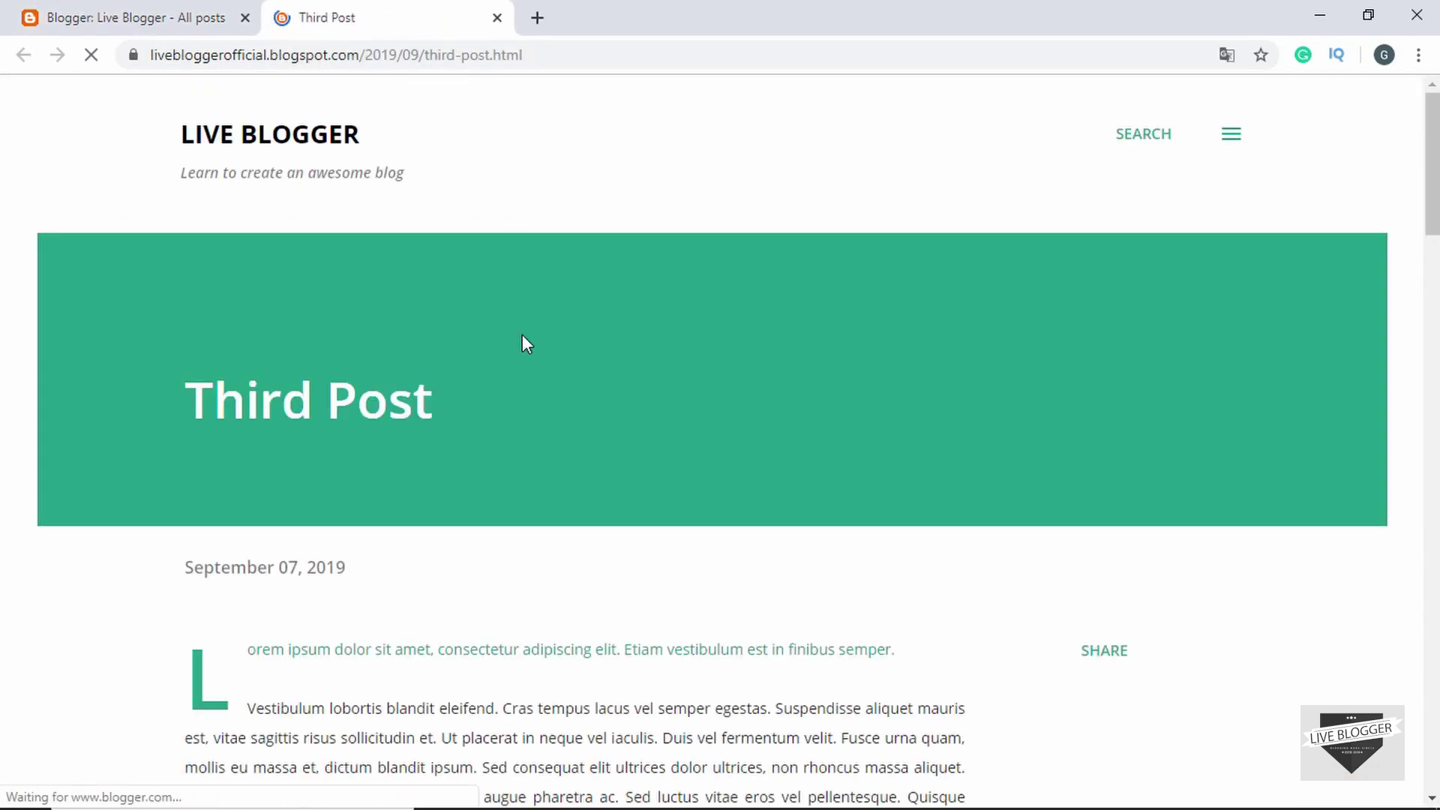
scroll(524, 333, "down", 12)
scroll(524, 335, "down", 10)
Close the Third Post tab and return to the All posts list
left_click(142, 15)
left_click(496, 18)
mouse_move(460, 292)
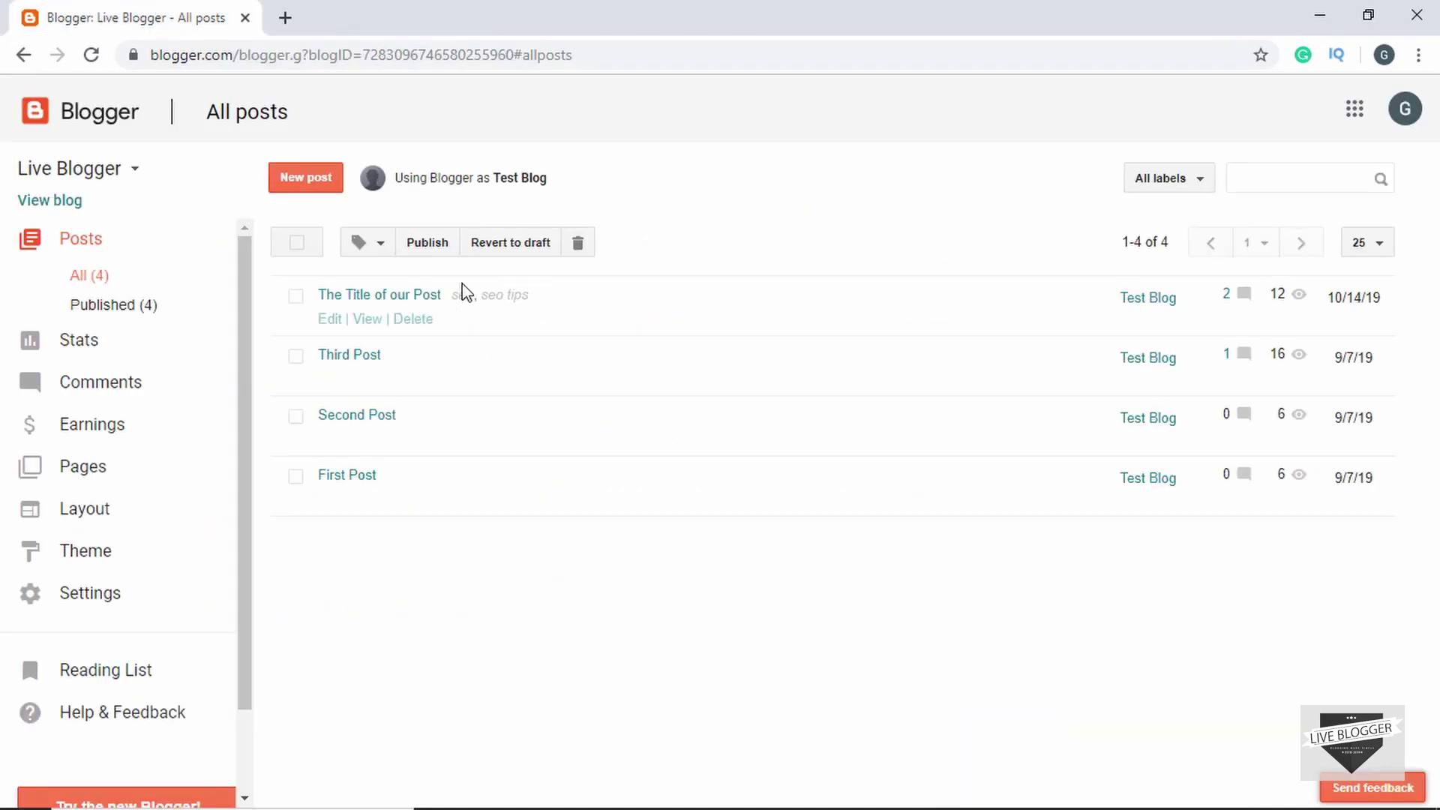
Set The Title of our Post's reader comments to "Don't allow, show existing" and view it live
left_click(330, 321)
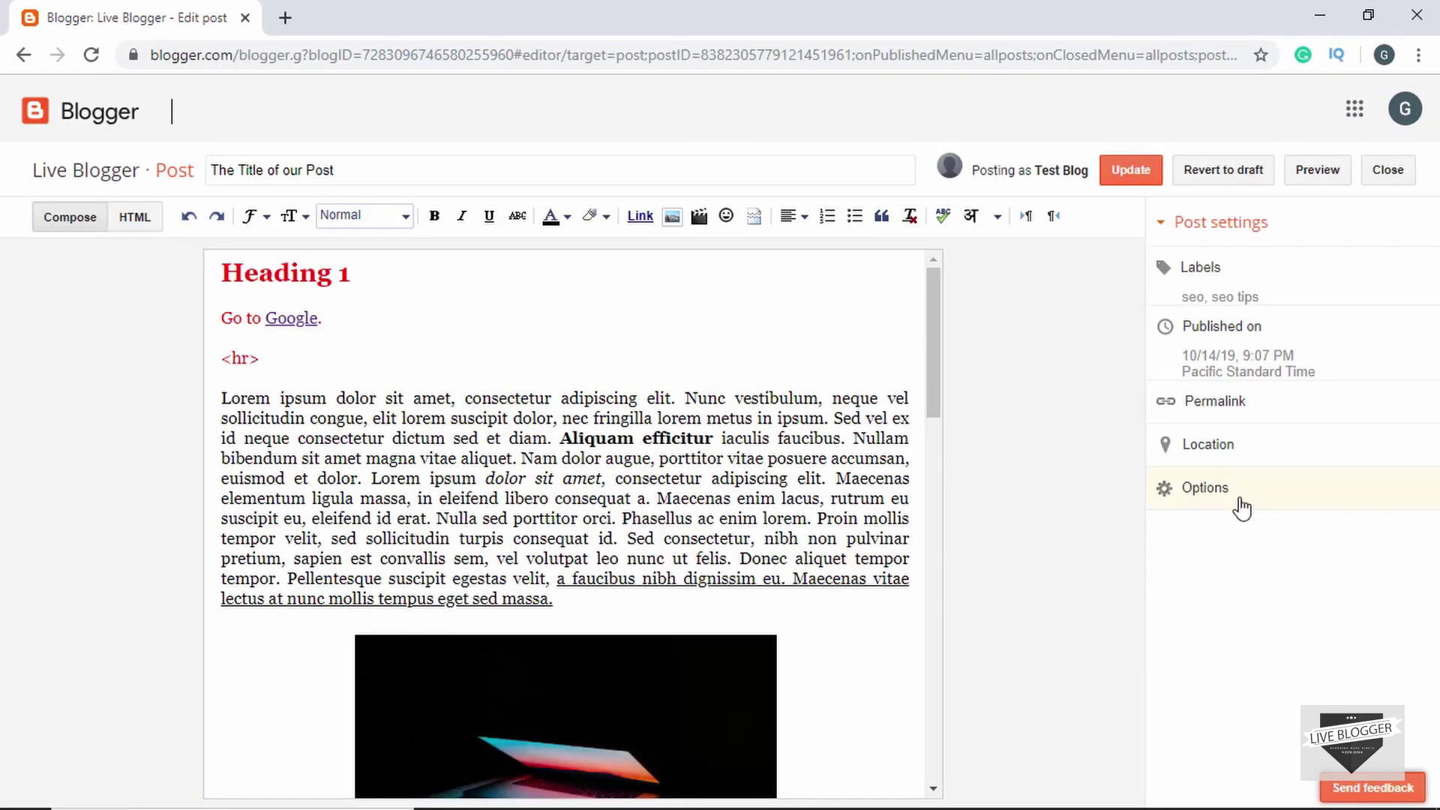
left_click(1234, 494)
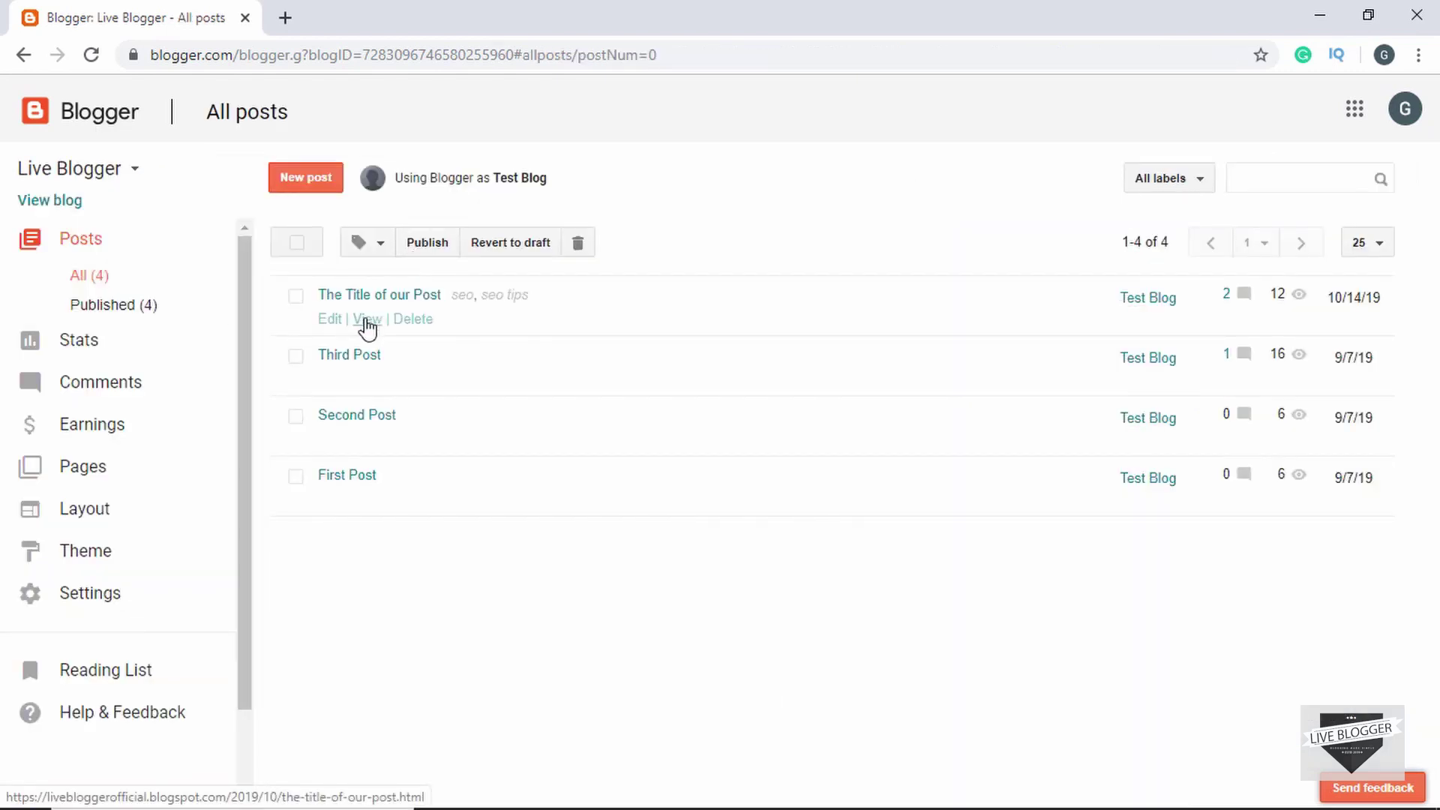
left_click(367, 327)
Check the comments on the live The Title of our Post page
left_click(384, 28)
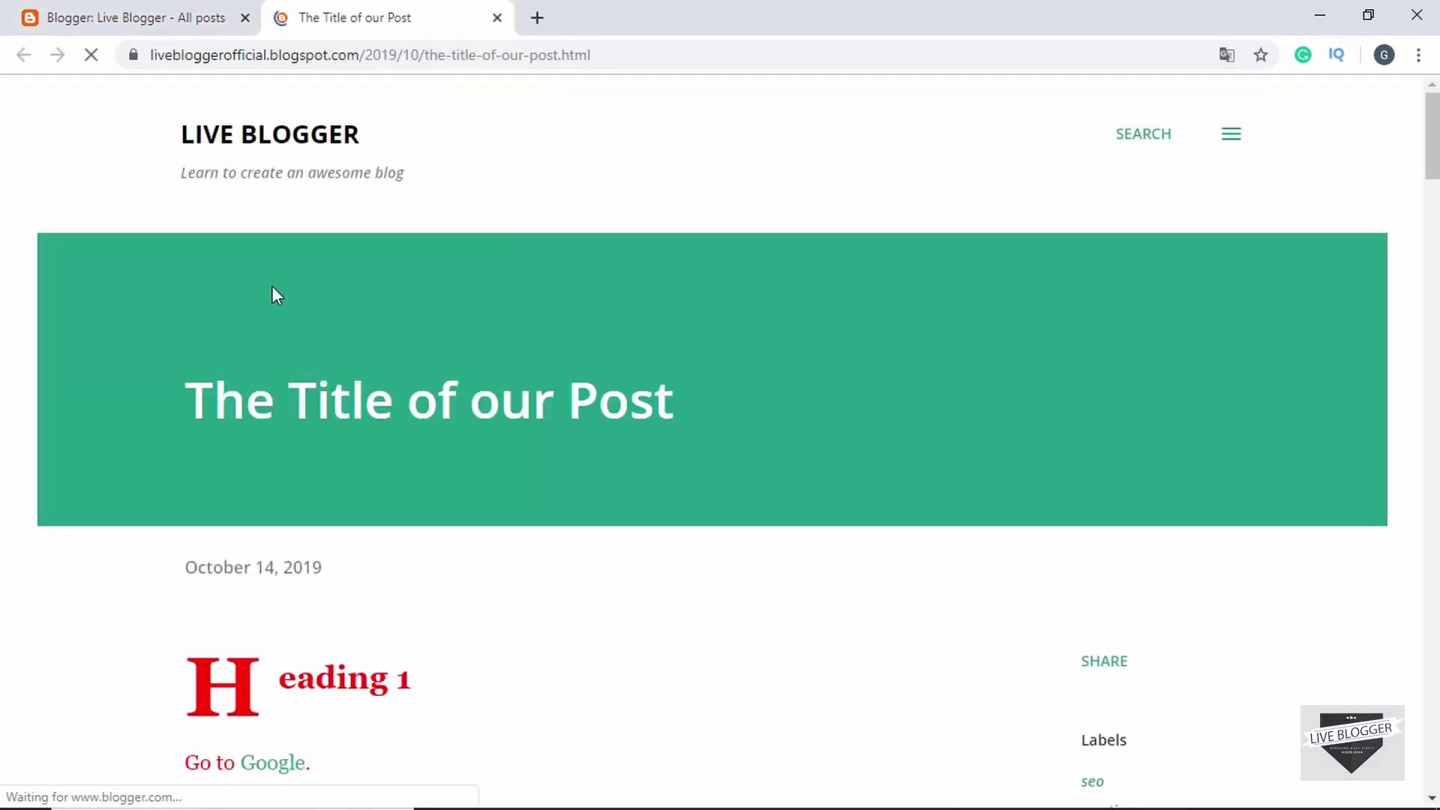
scroll(274, 292, "down", 15)
scroll(274, 292, "down", 20)
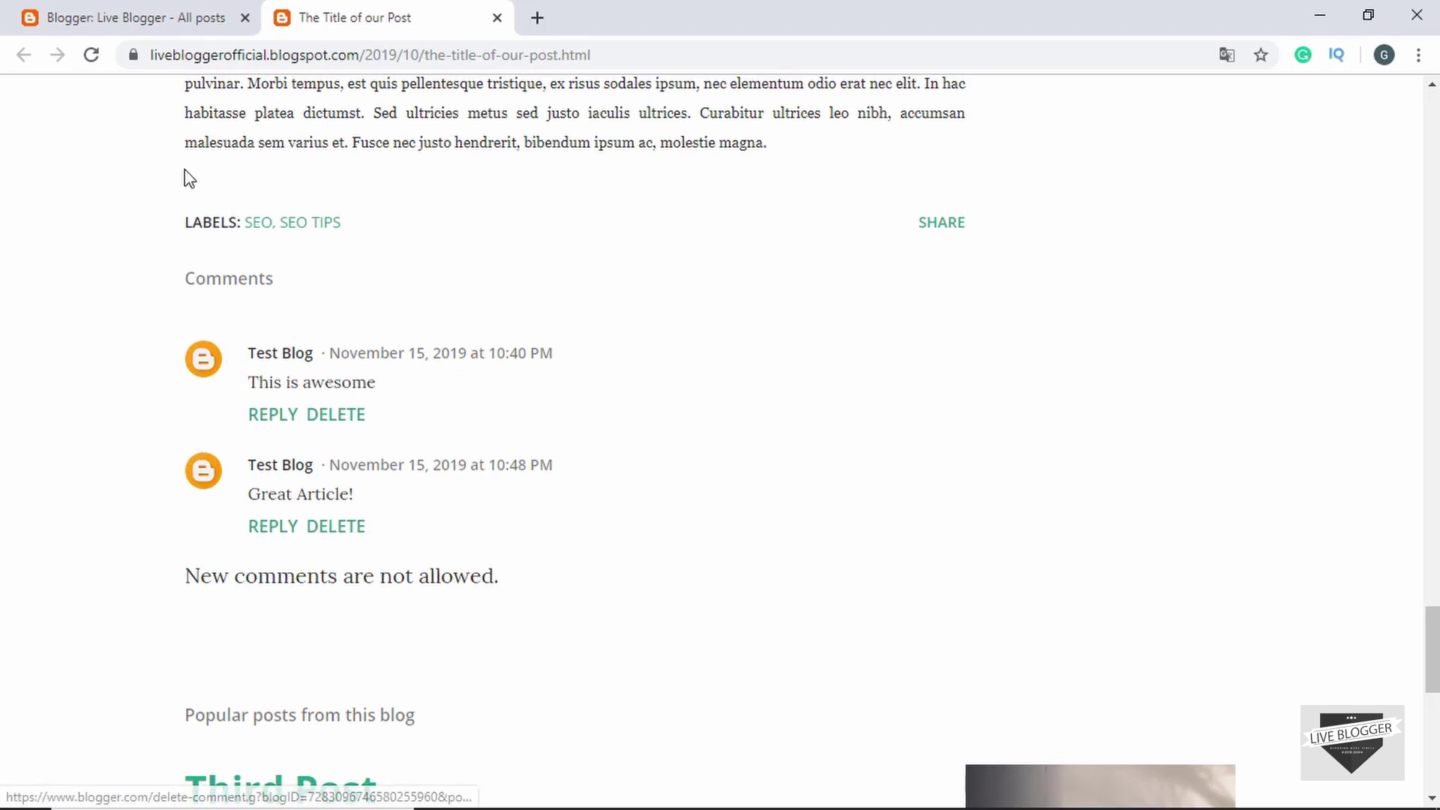
Switch the post's reader comments to "Don't allow, hide existing" and update it
left_click(119, 18)
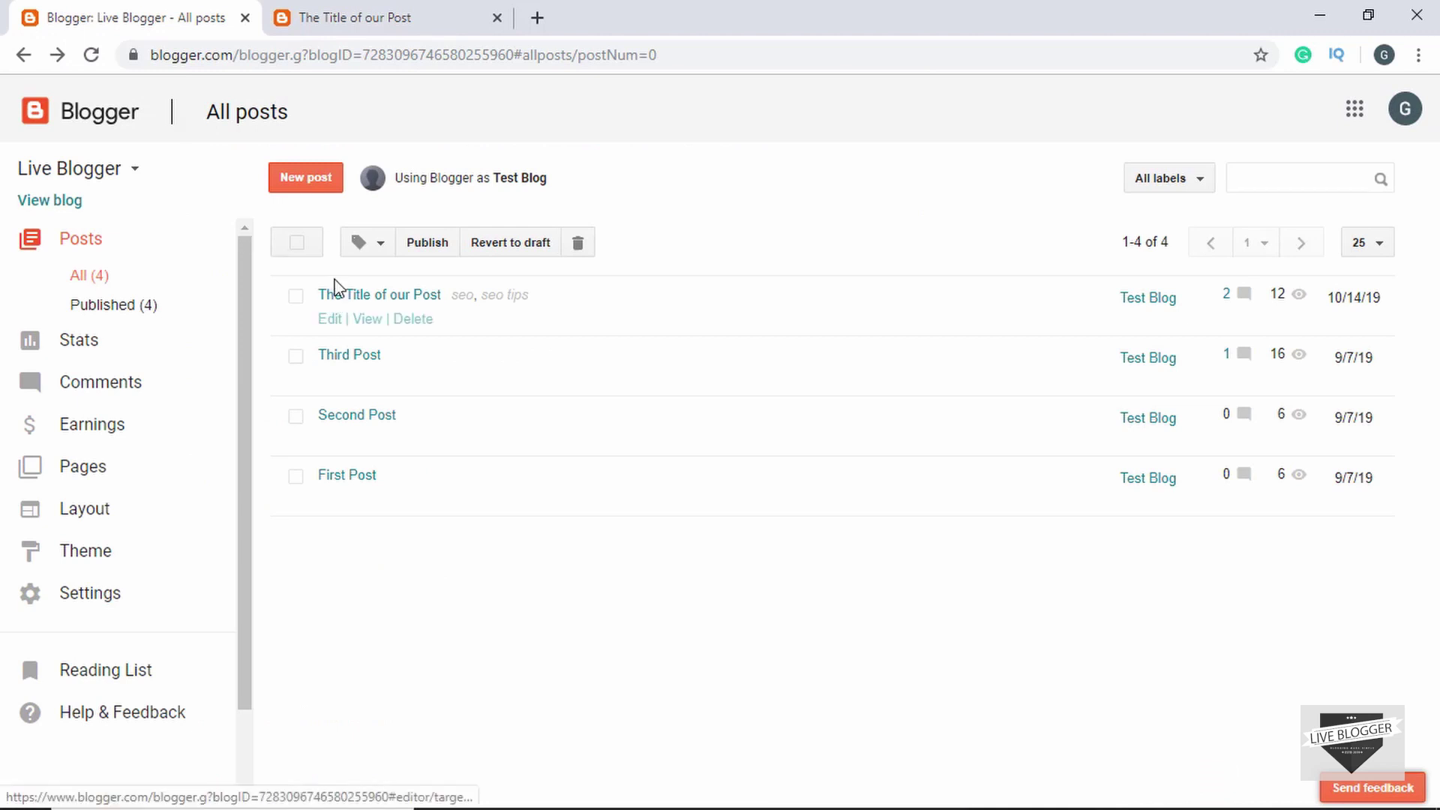
left_click(330, 319)
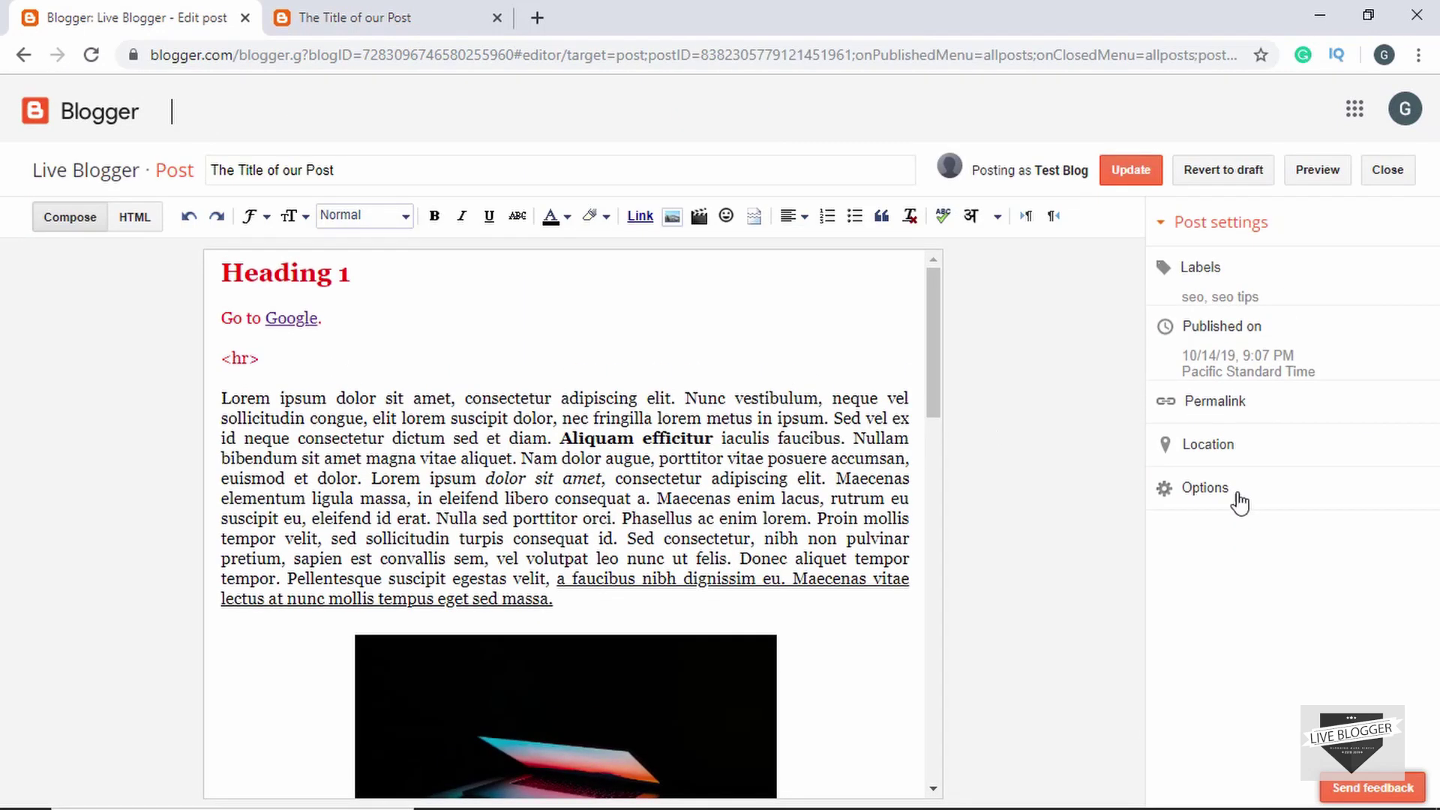
left_click(1273, 509)
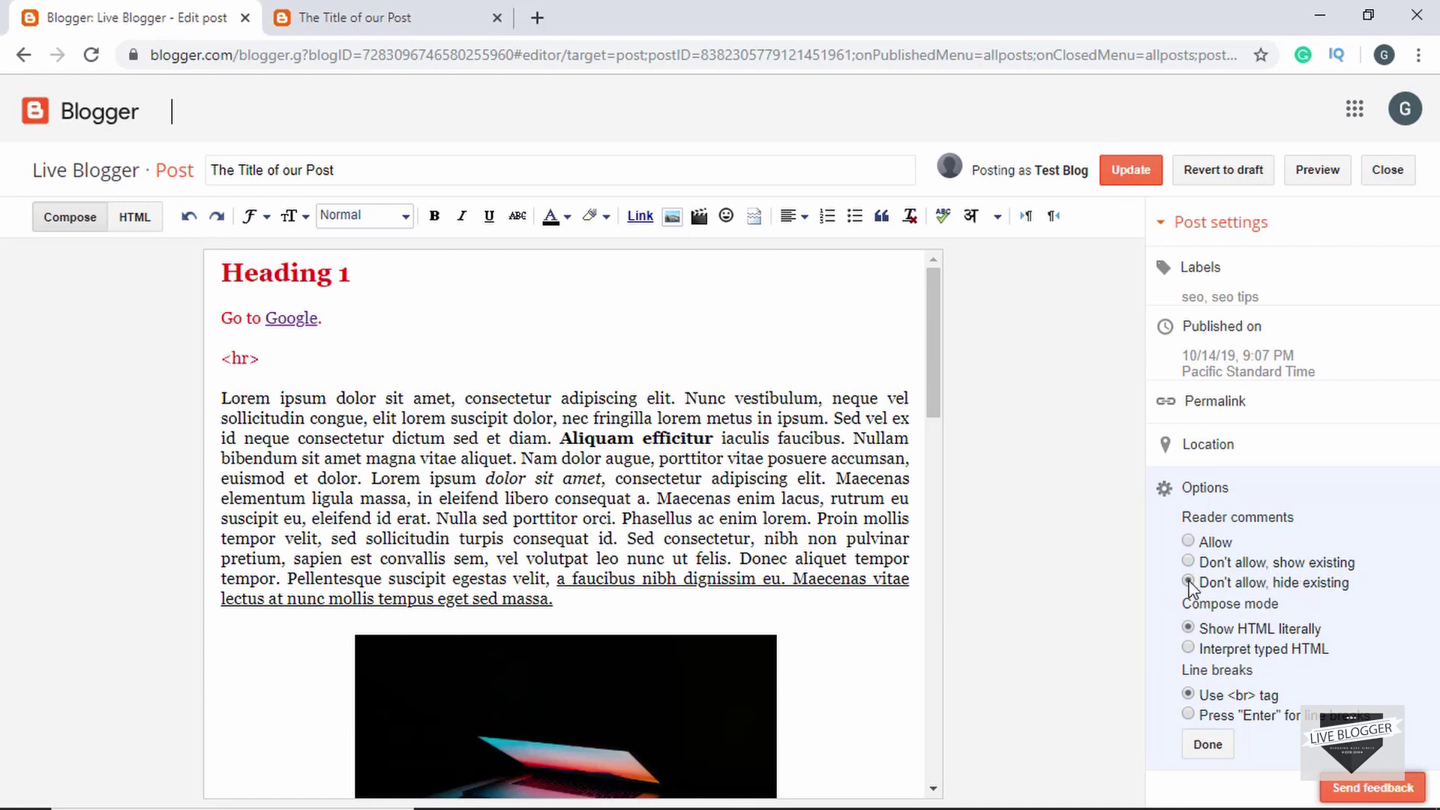
left_click(1123, 172)
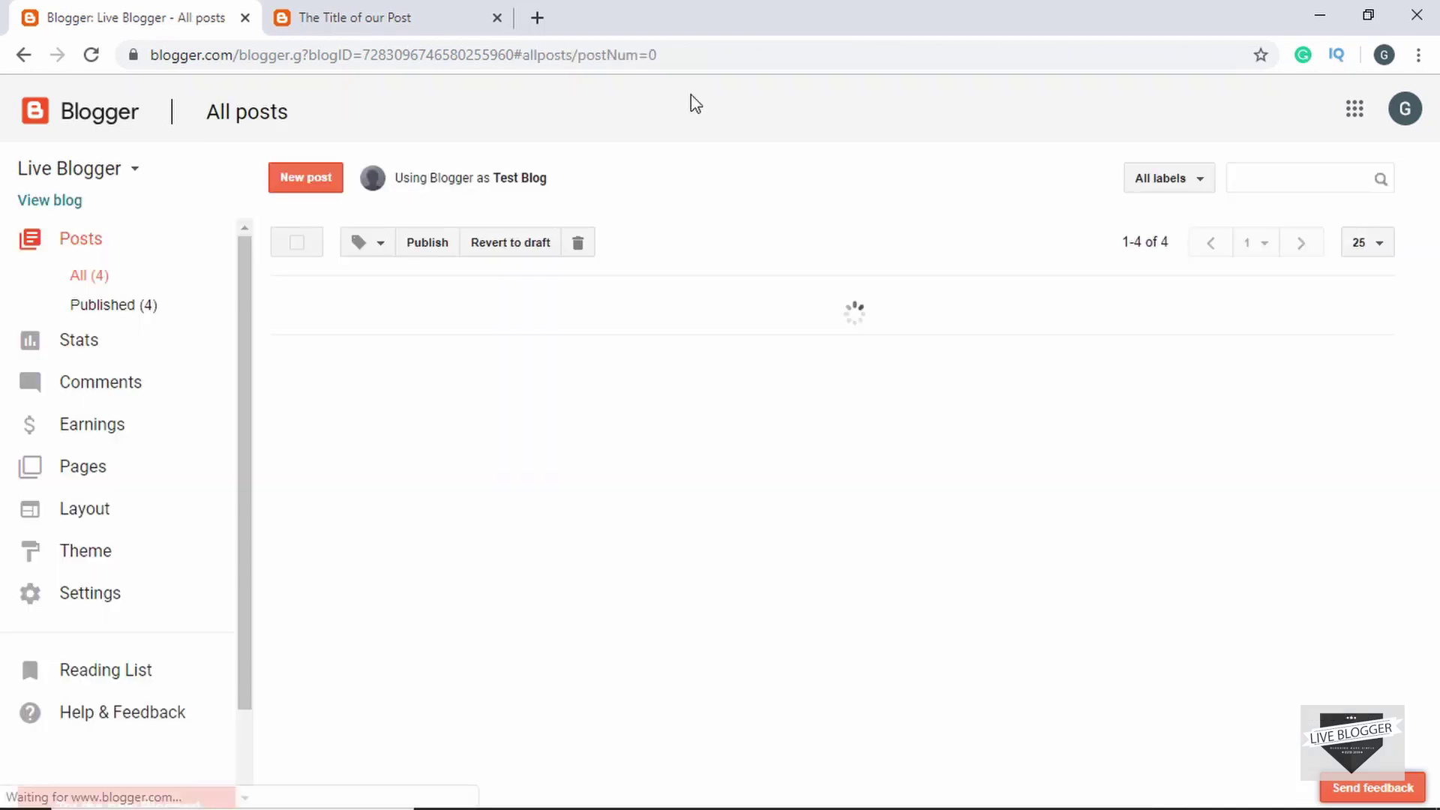
left_click(420, 18)
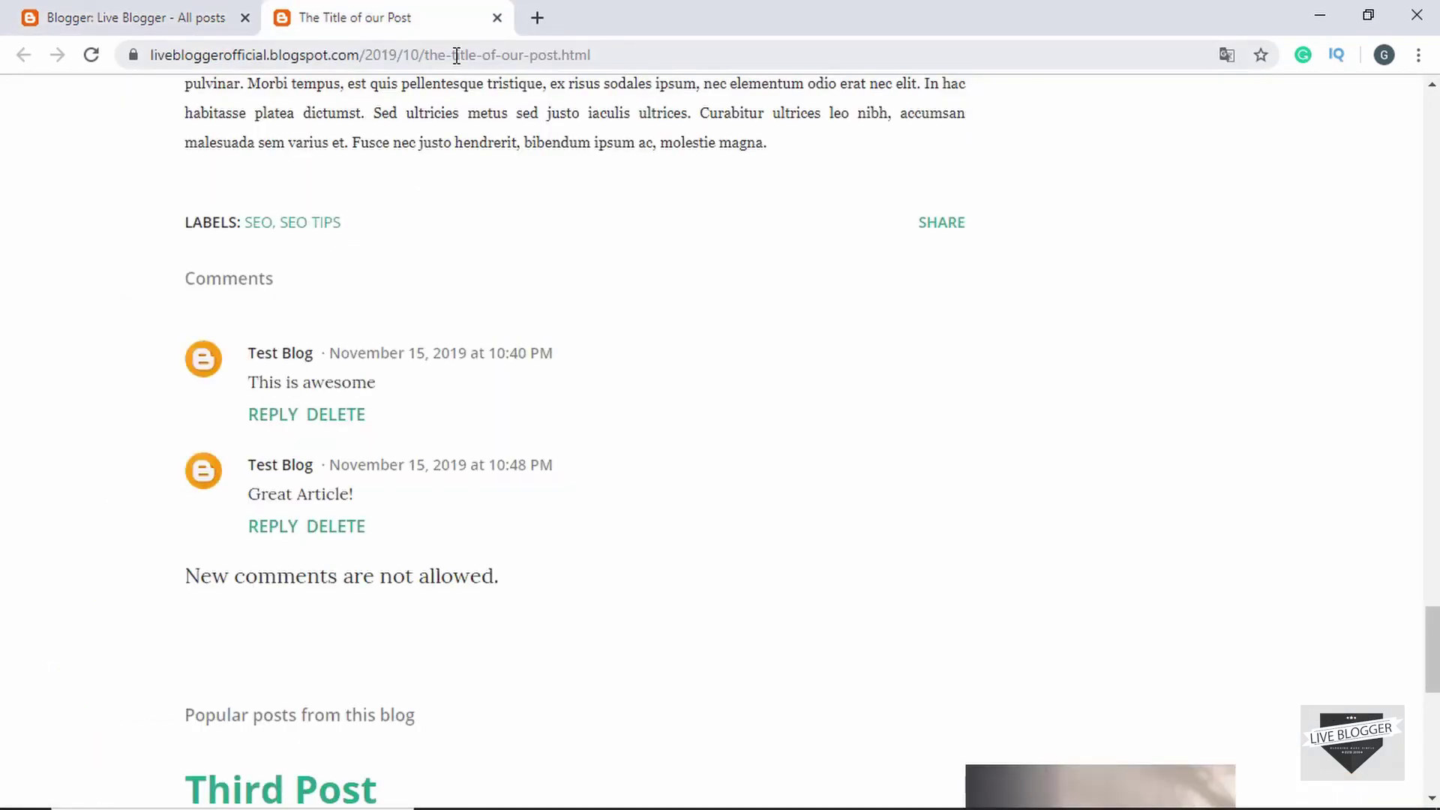
left_click(456, 56)
Reload the post page, open Third Post from Popular Posts, and return to All posts
key("Return")
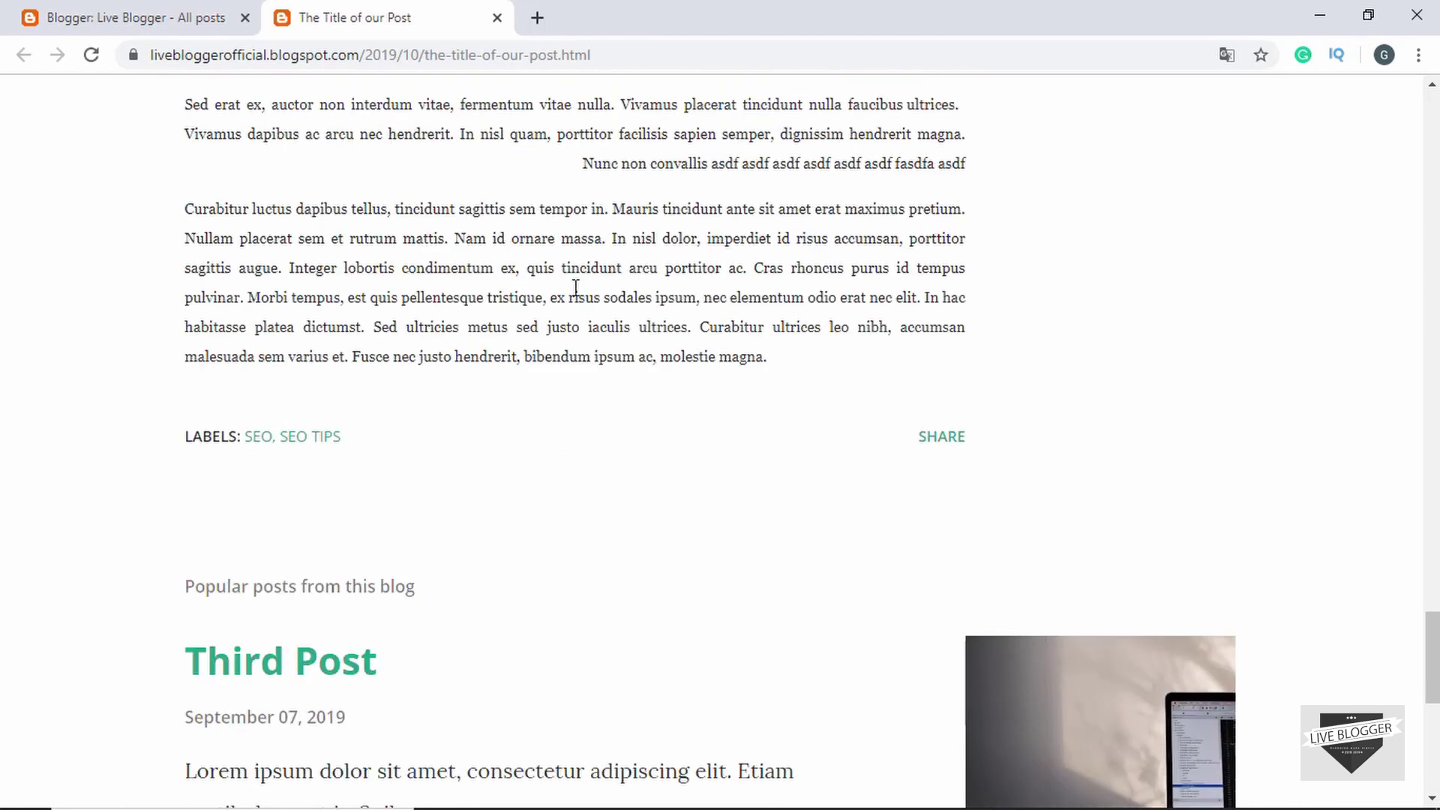
scroll(525, 262, "up", 1)
scroll(501, 234, "down", 3)
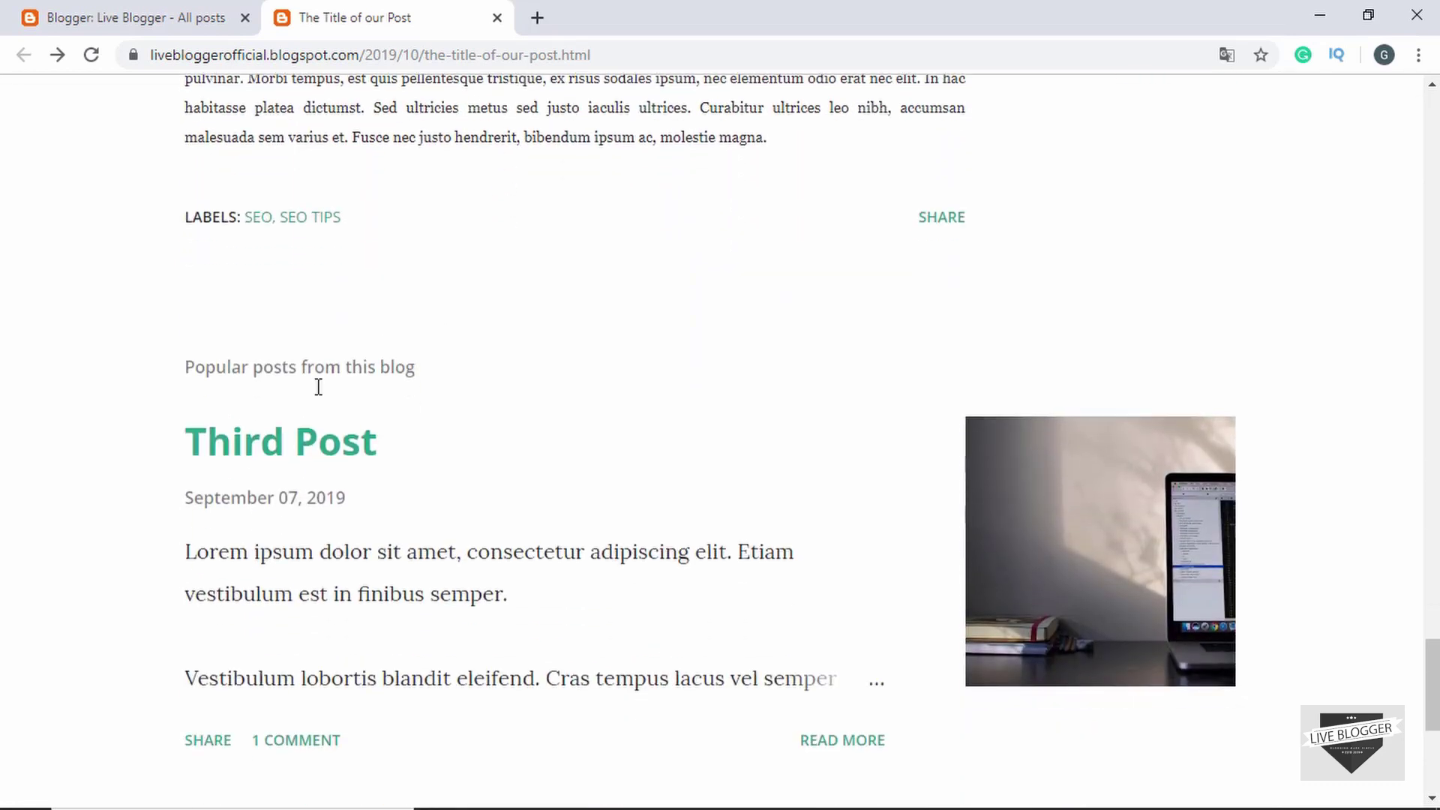
left_click(287, 447)
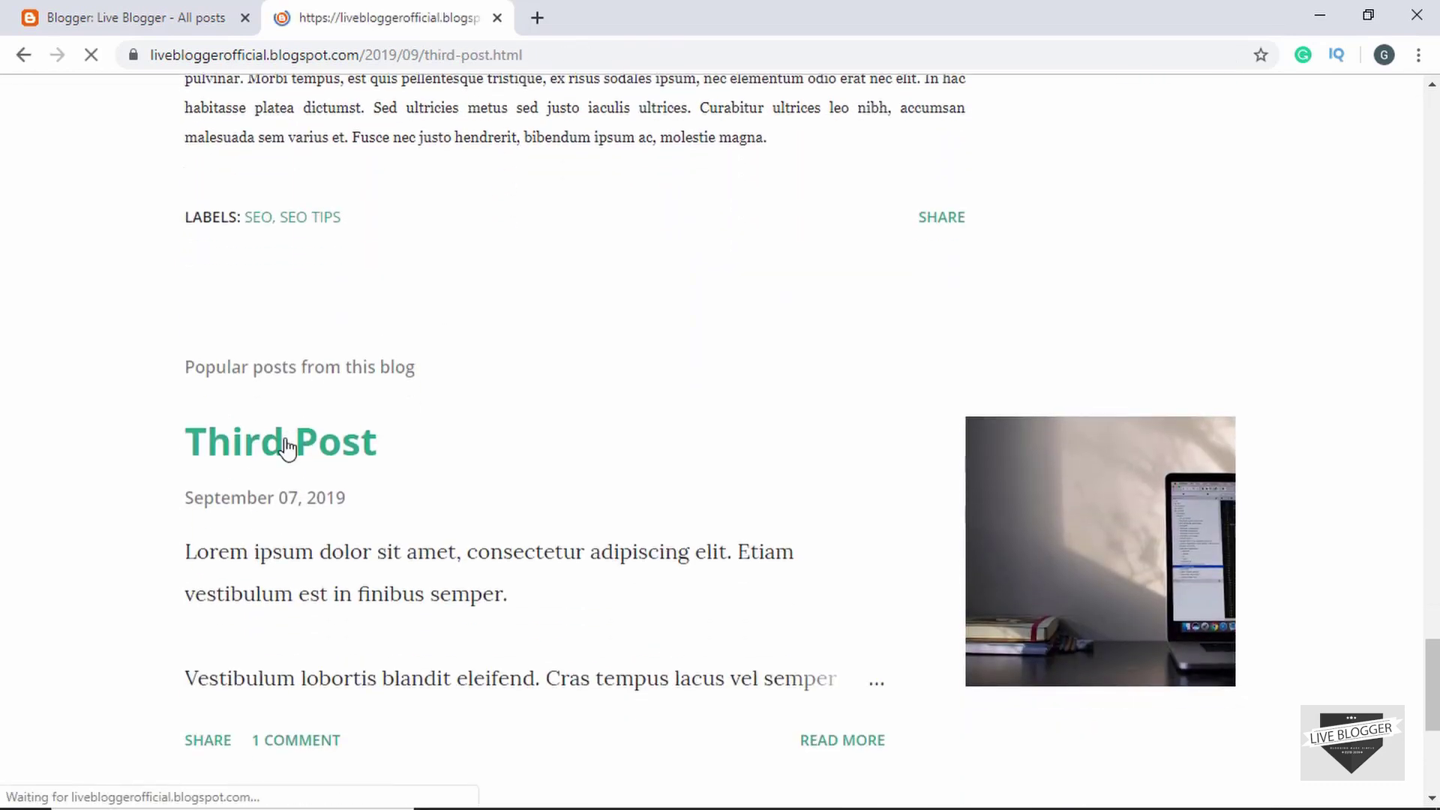
scroll(287, 448, "down", 15)
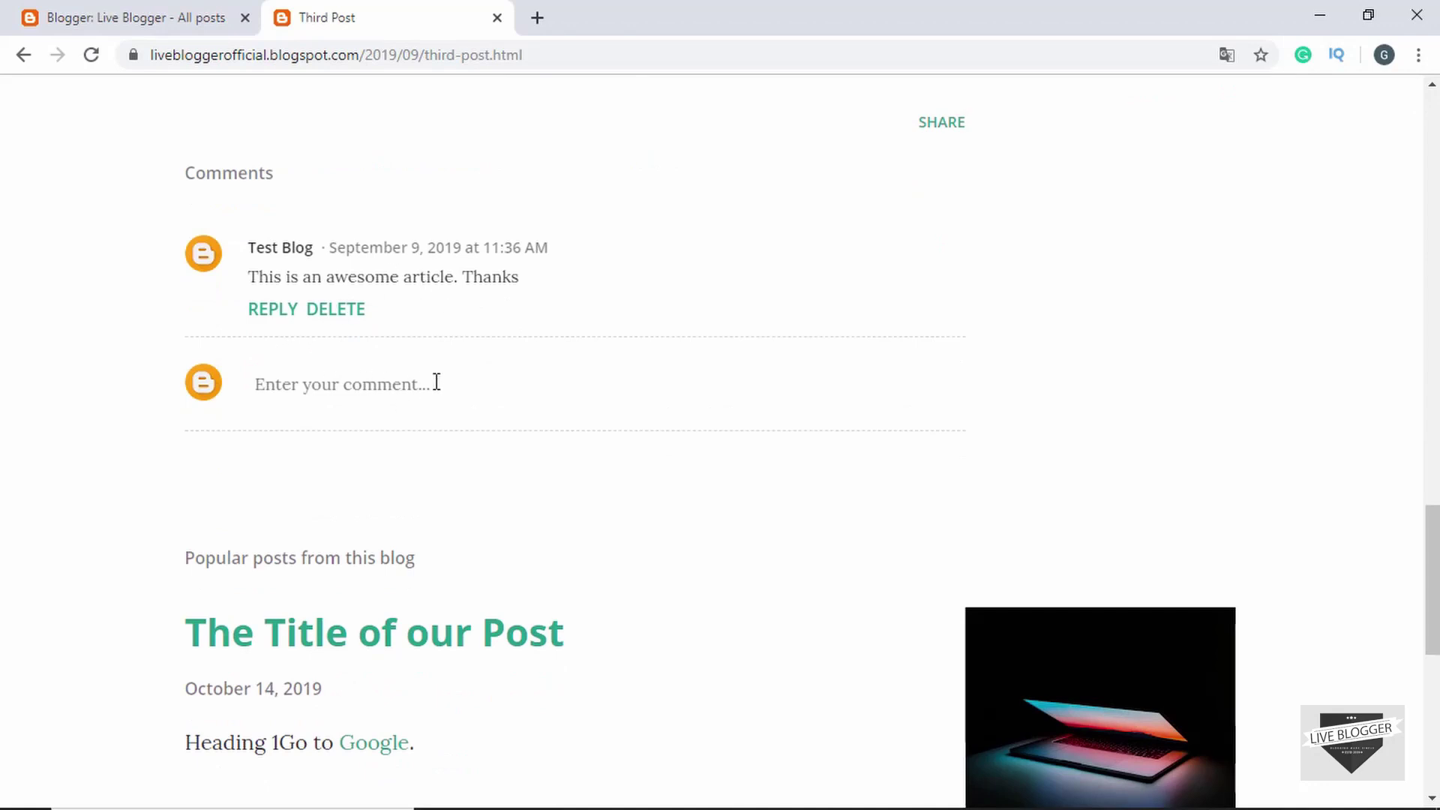
left_click(128, 15)
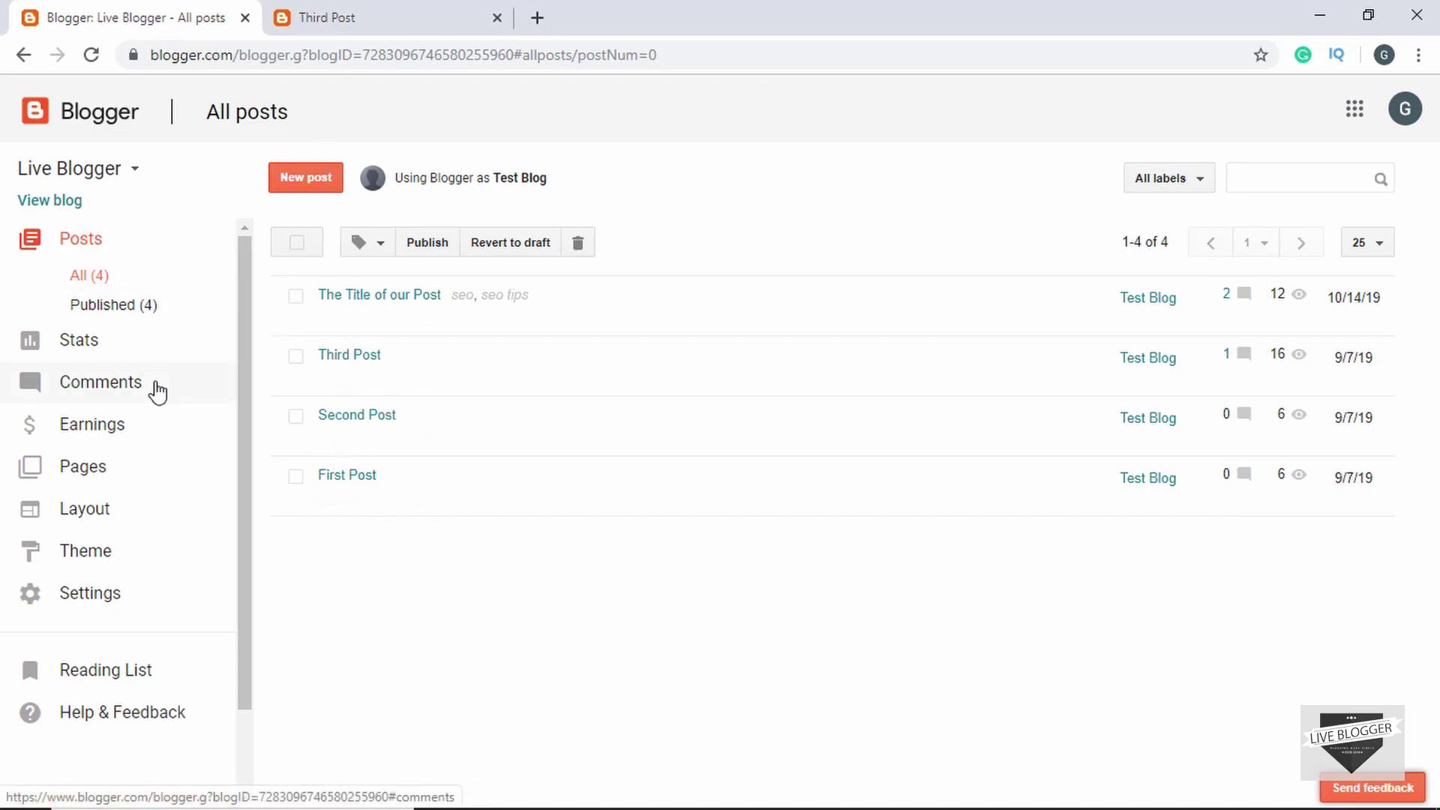
Set Comment Location to Hide under Posts, comments and sharing, and save
left_click(90, 594)
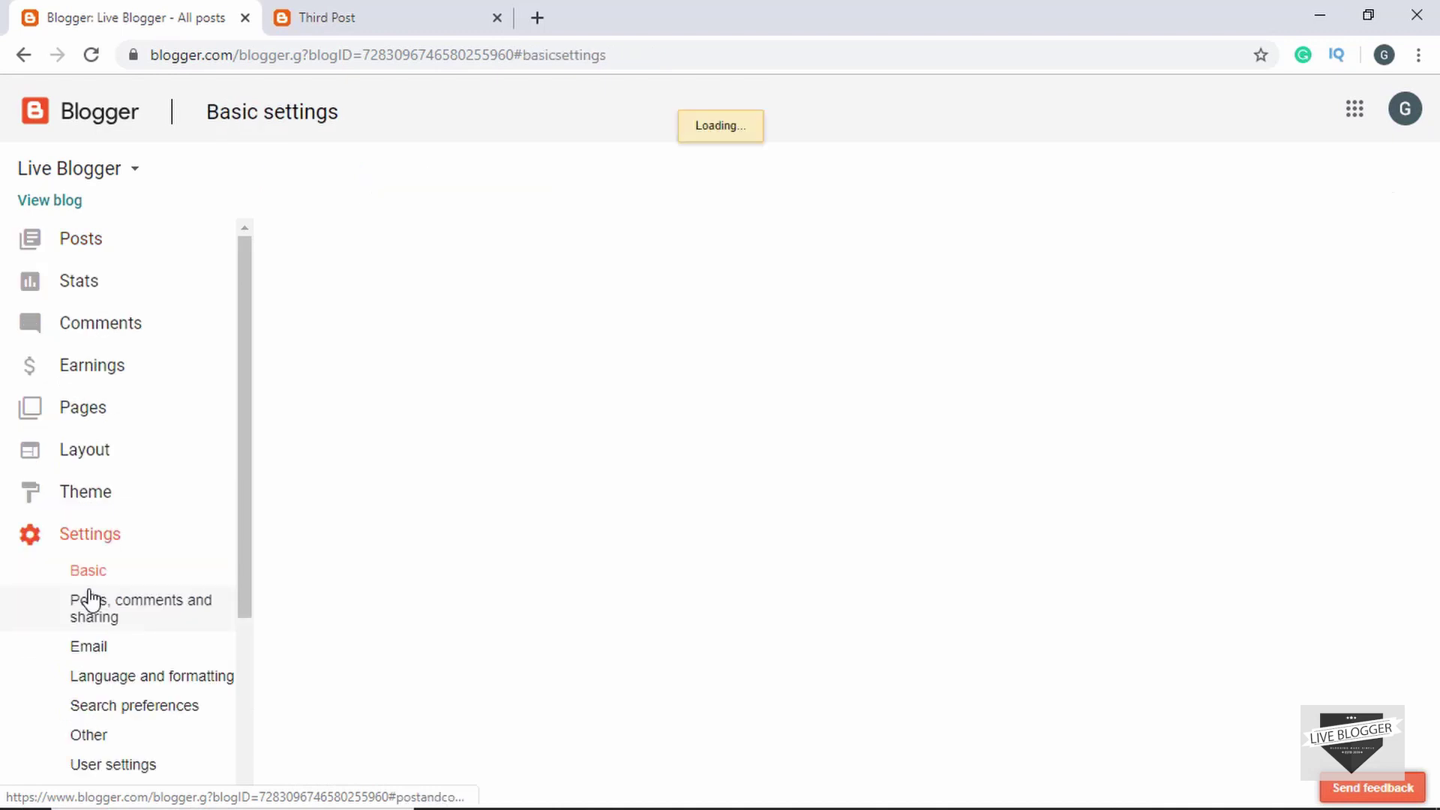
left_click(119, 550)
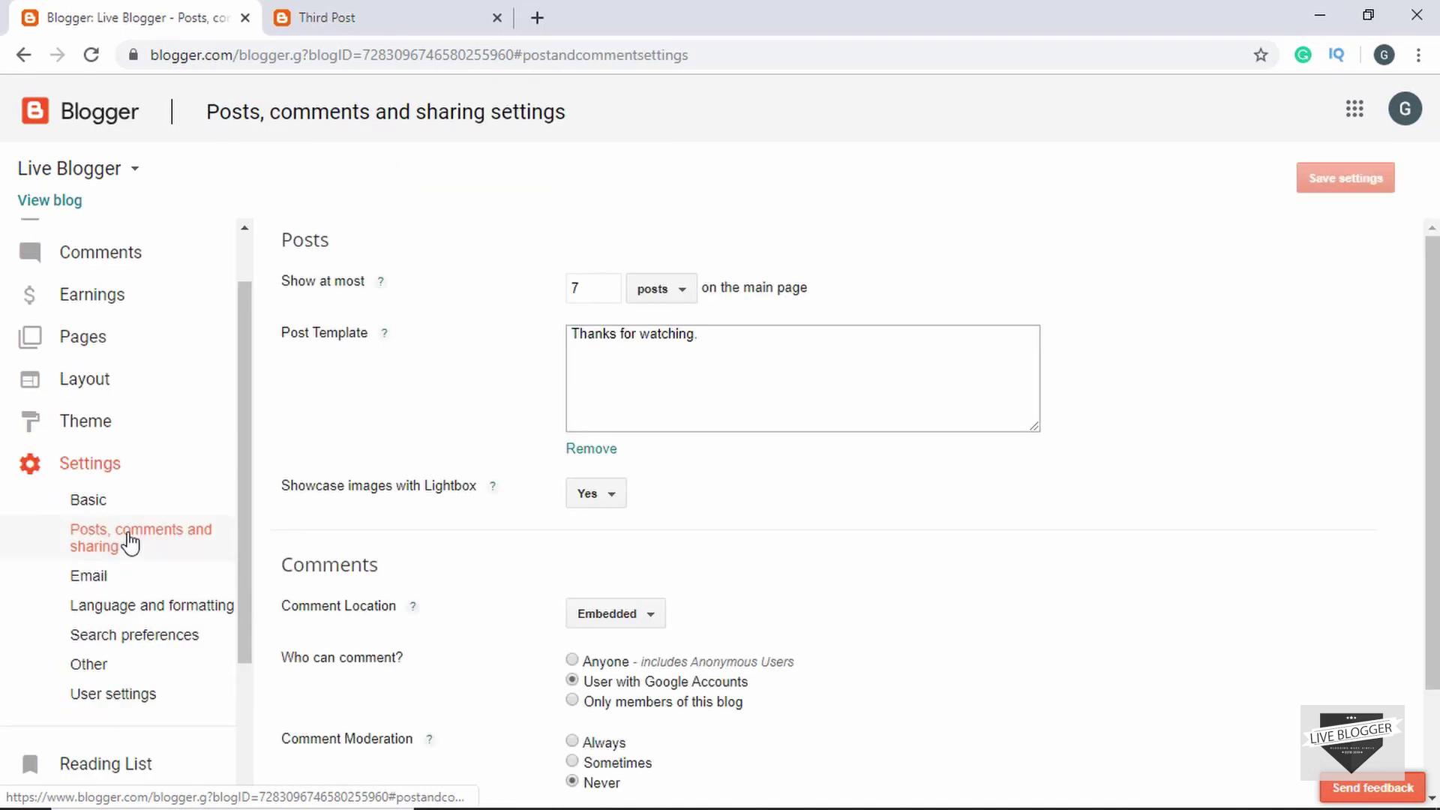
scroll(404, 446, "down", 1)
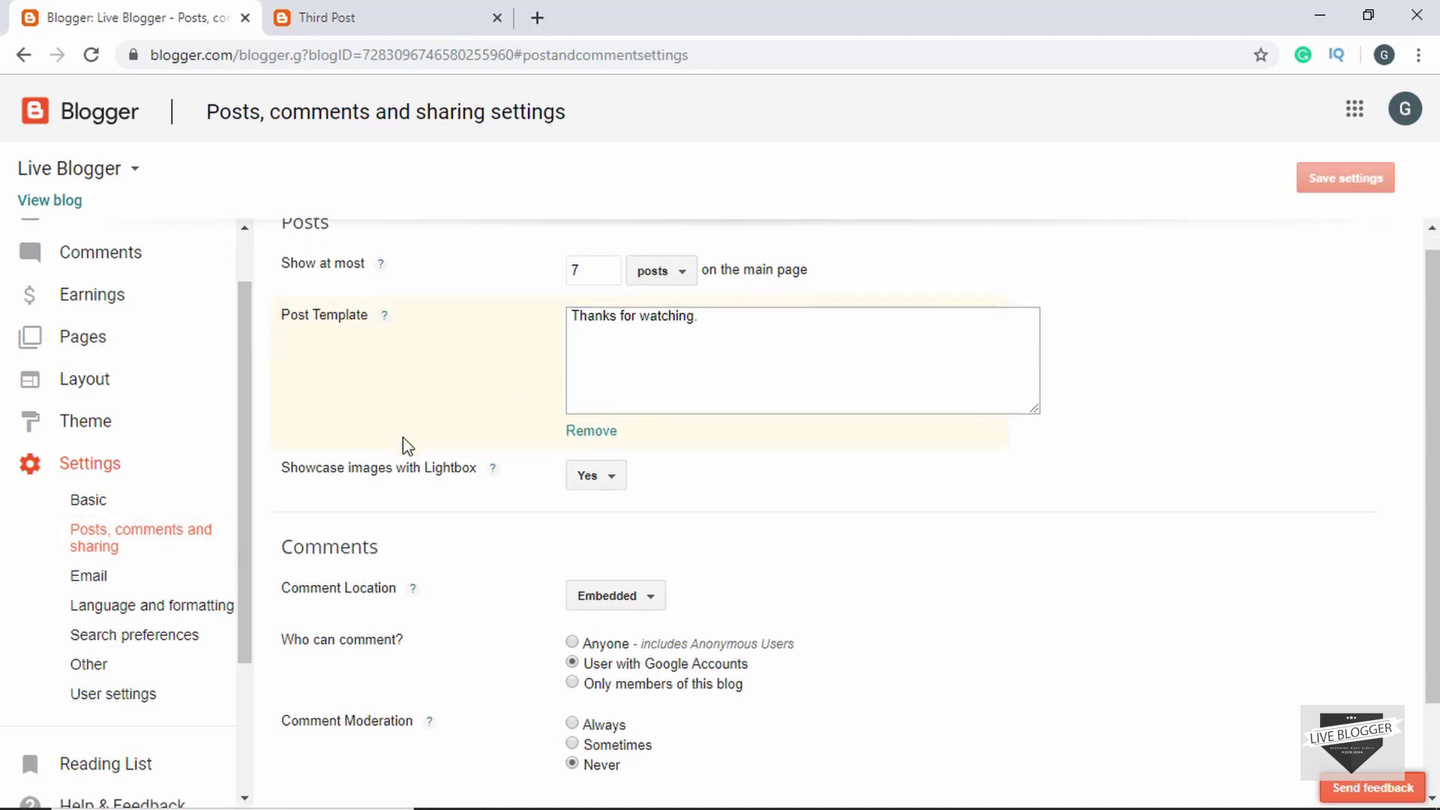
scroll(405, 446, "down", 2)
scroll(417, 496, "up", 2)
scroll(411, 488, "down", 2)
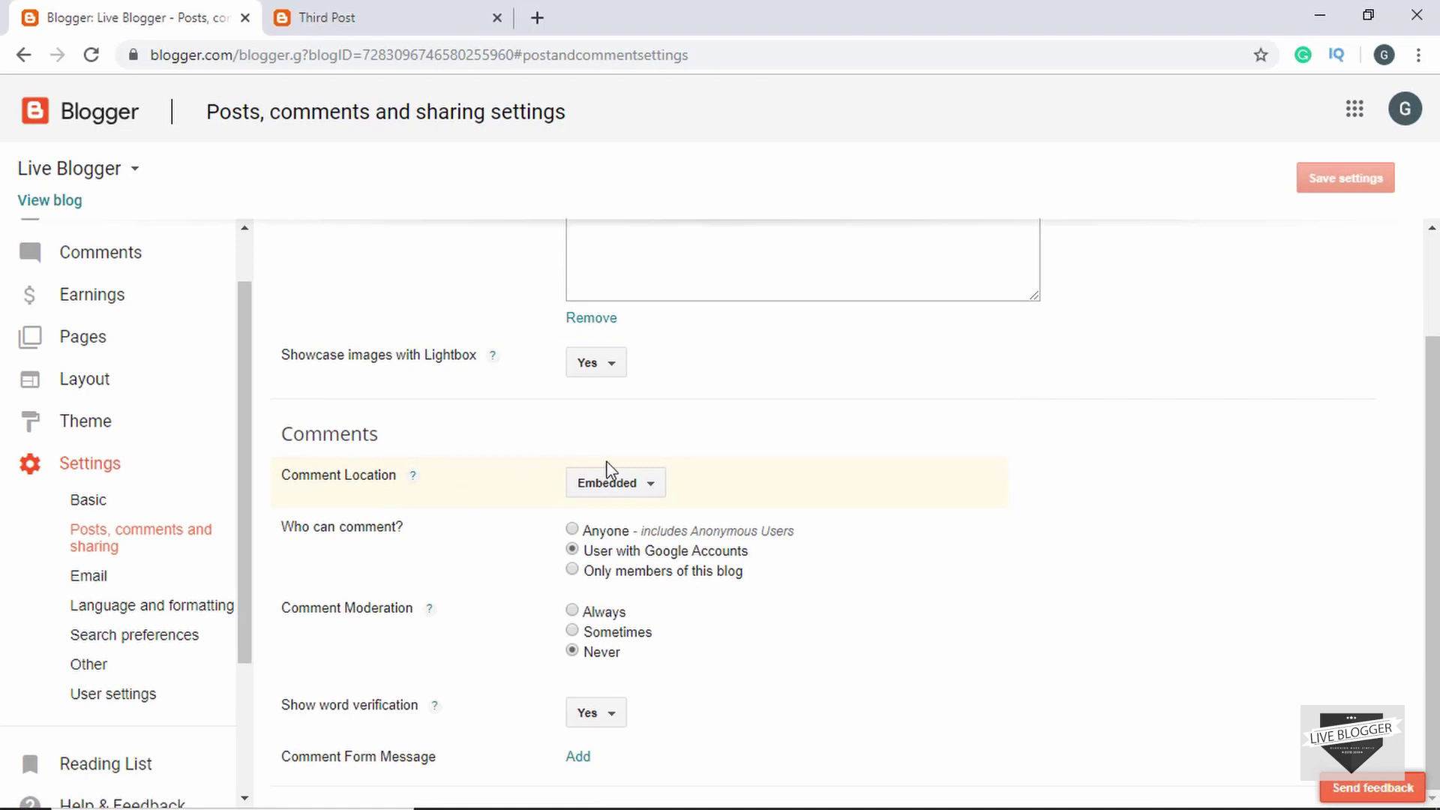
left_click(626, 492)
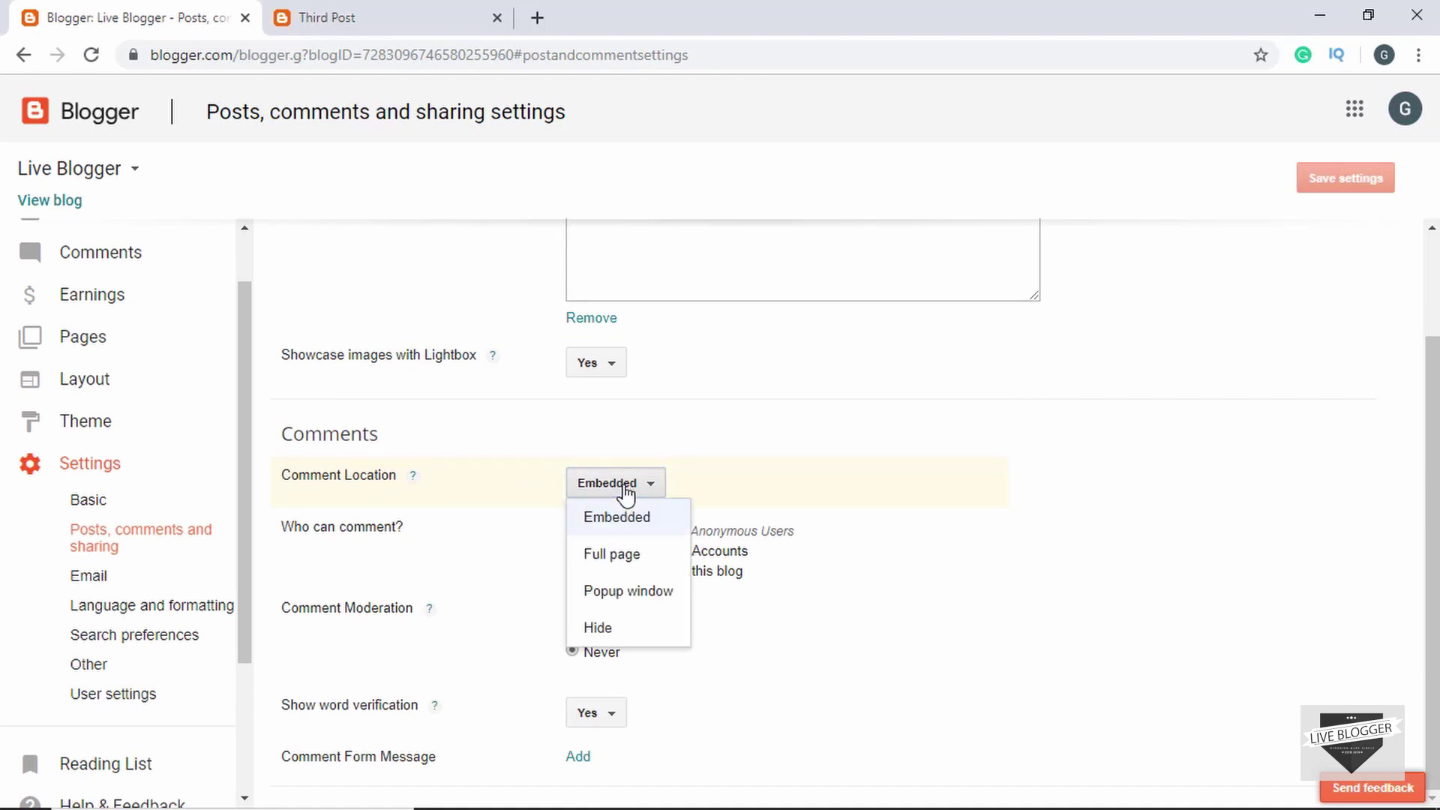
left_click(611, 632)
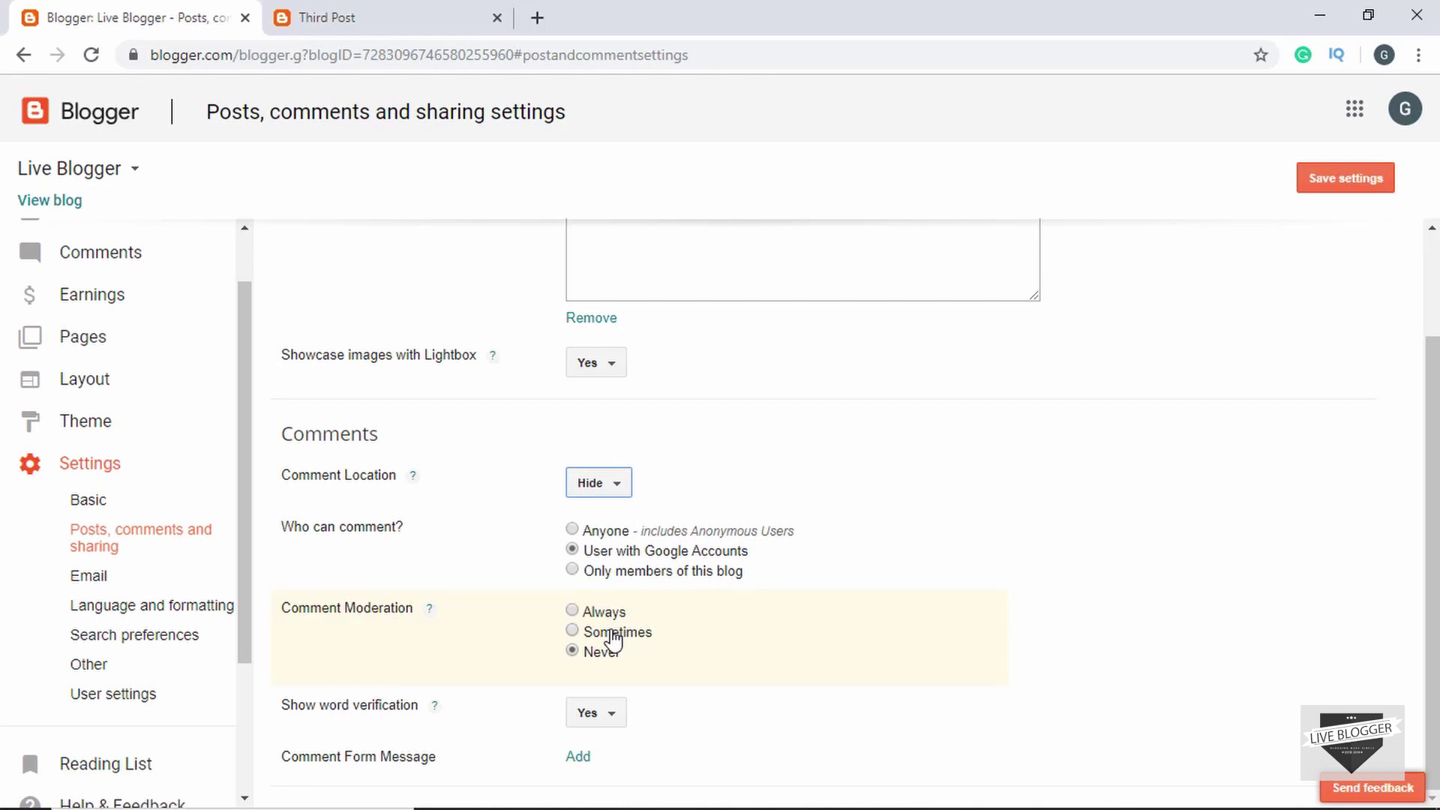
left_click(1349, 183)
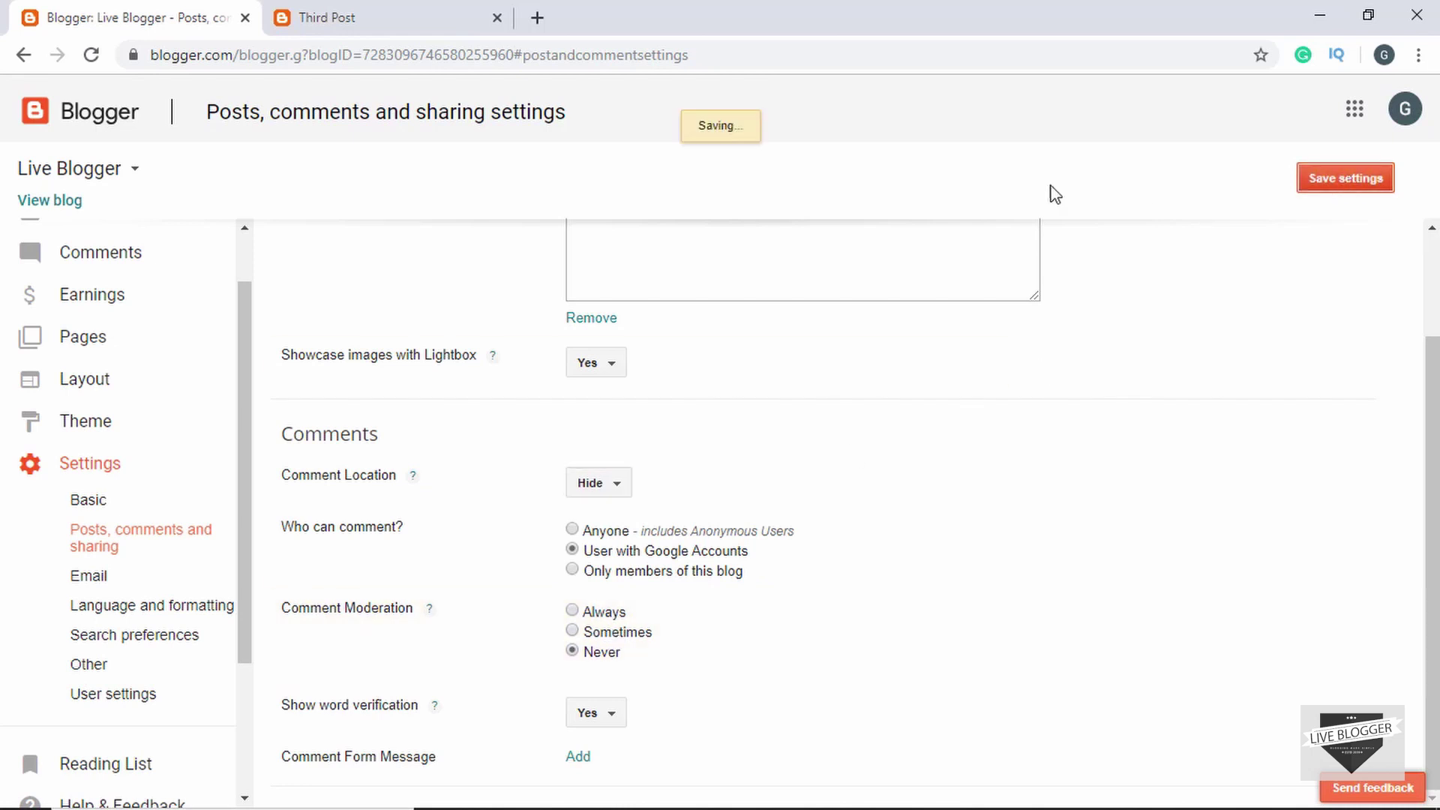
left_click(420, 15)
double_click(450, 56)
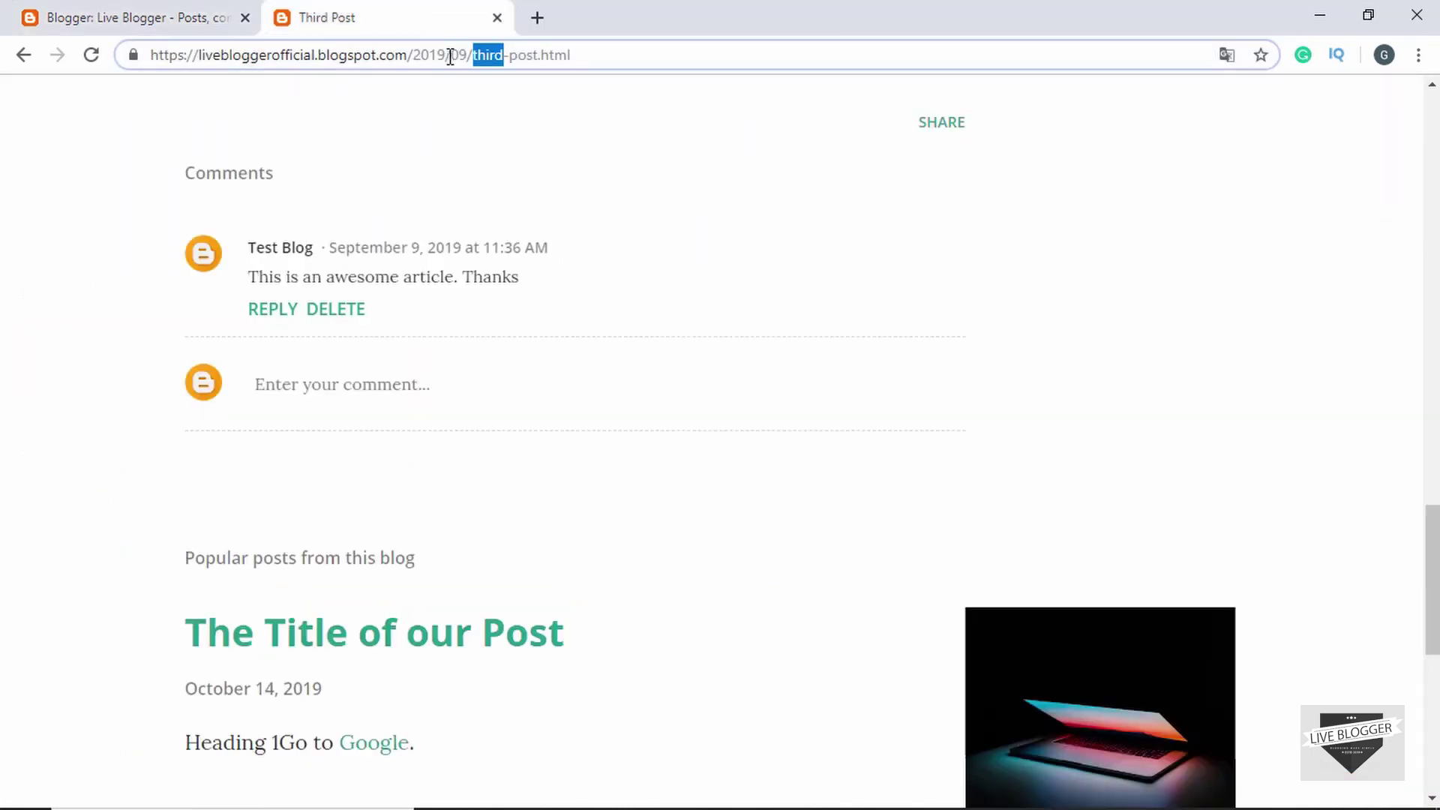
Reload the Third Post page and confirm its comments are gone
key("Return")
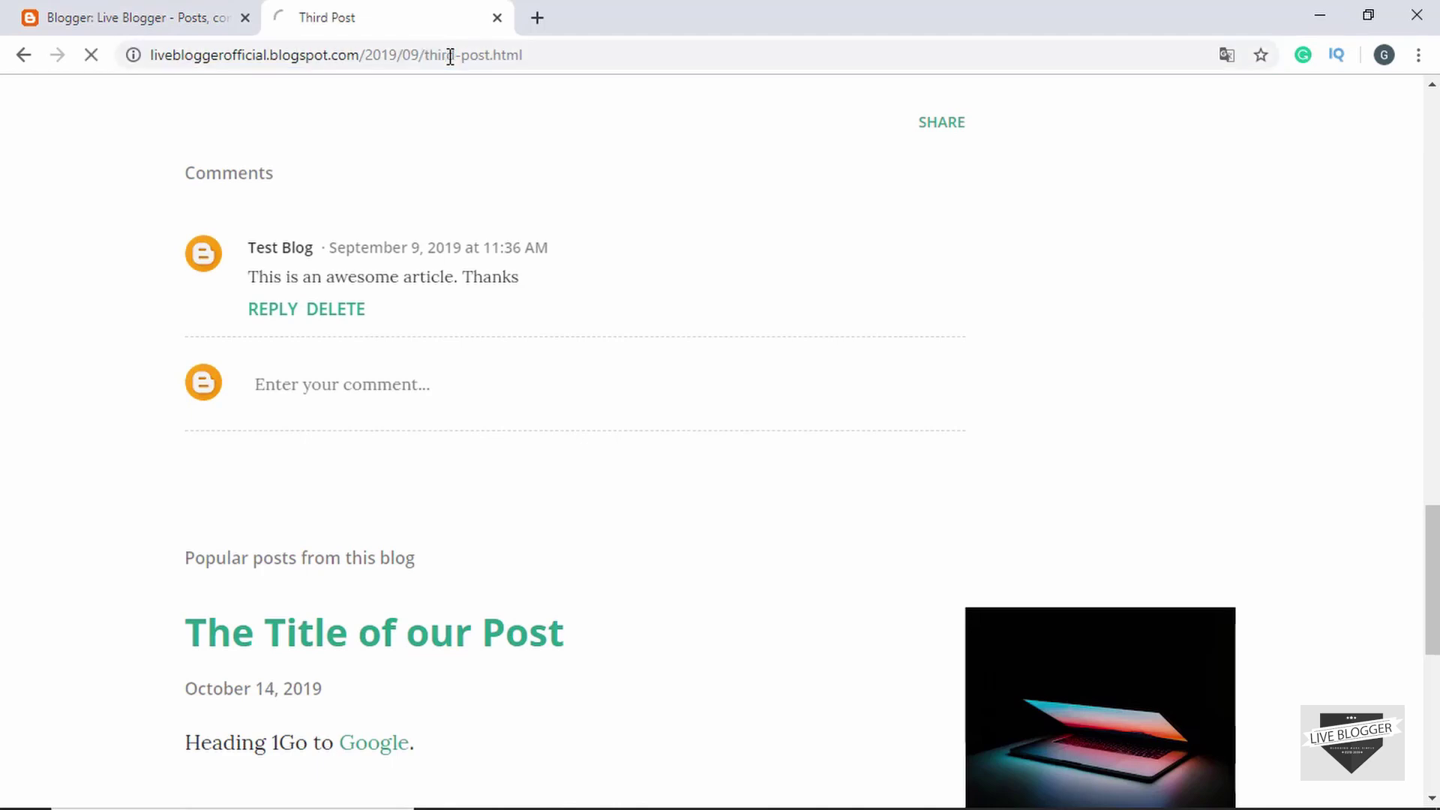
scroll(389, 395, "down", 3)
scroll(393, 405, "down", 20)
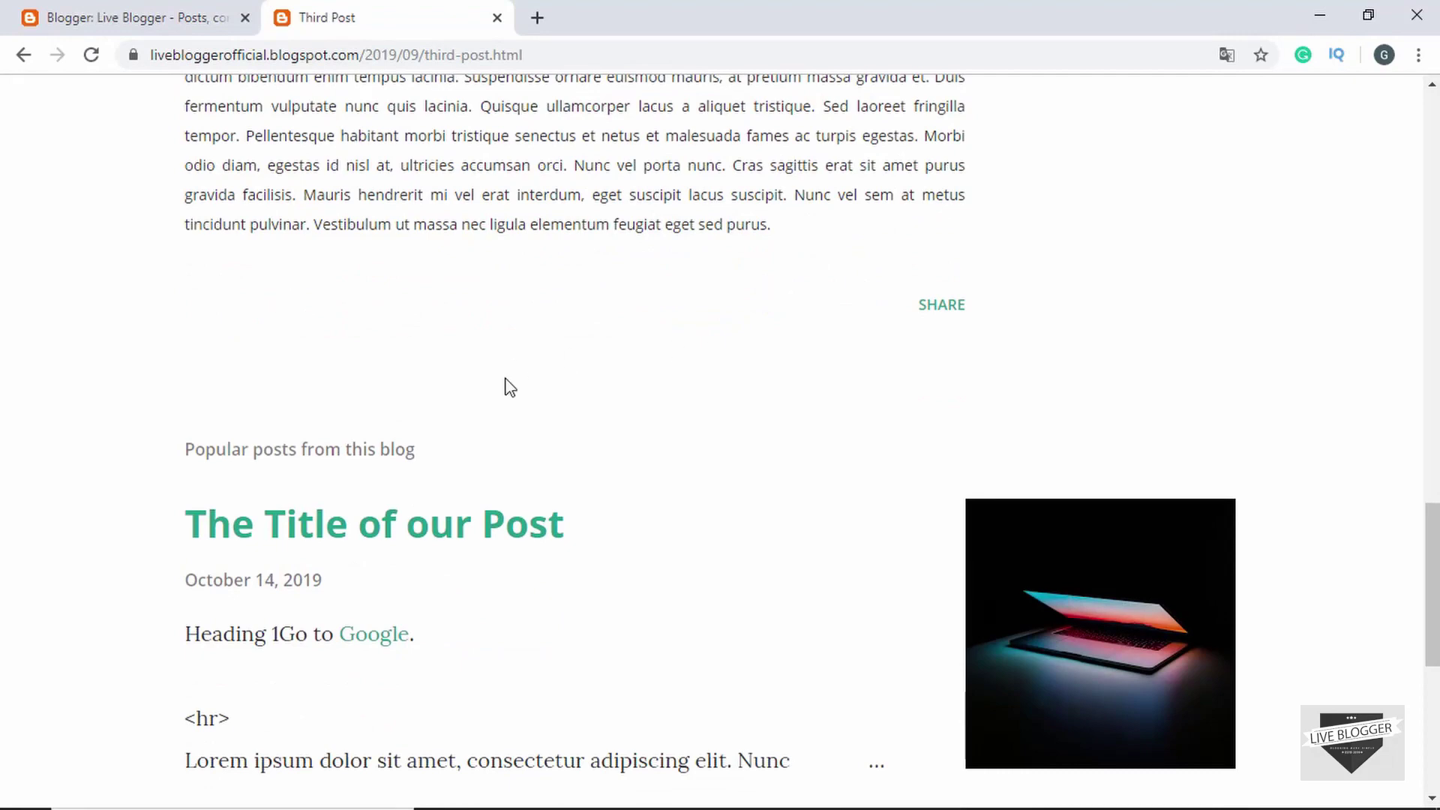
scroll(508, 384, "up", 20)
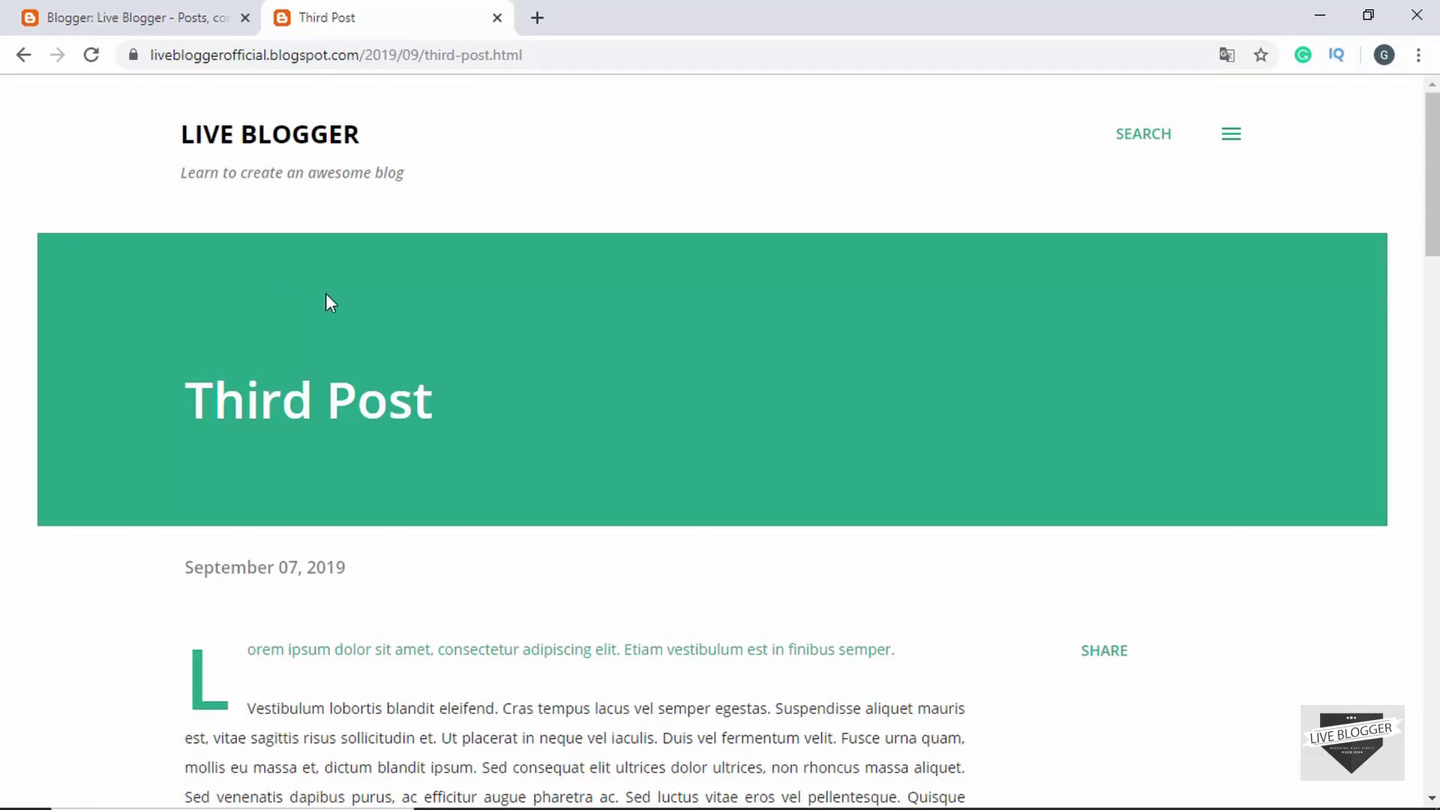
Confirm The Title of our Post shows no comments, then return to settings
left_click(250, 139)
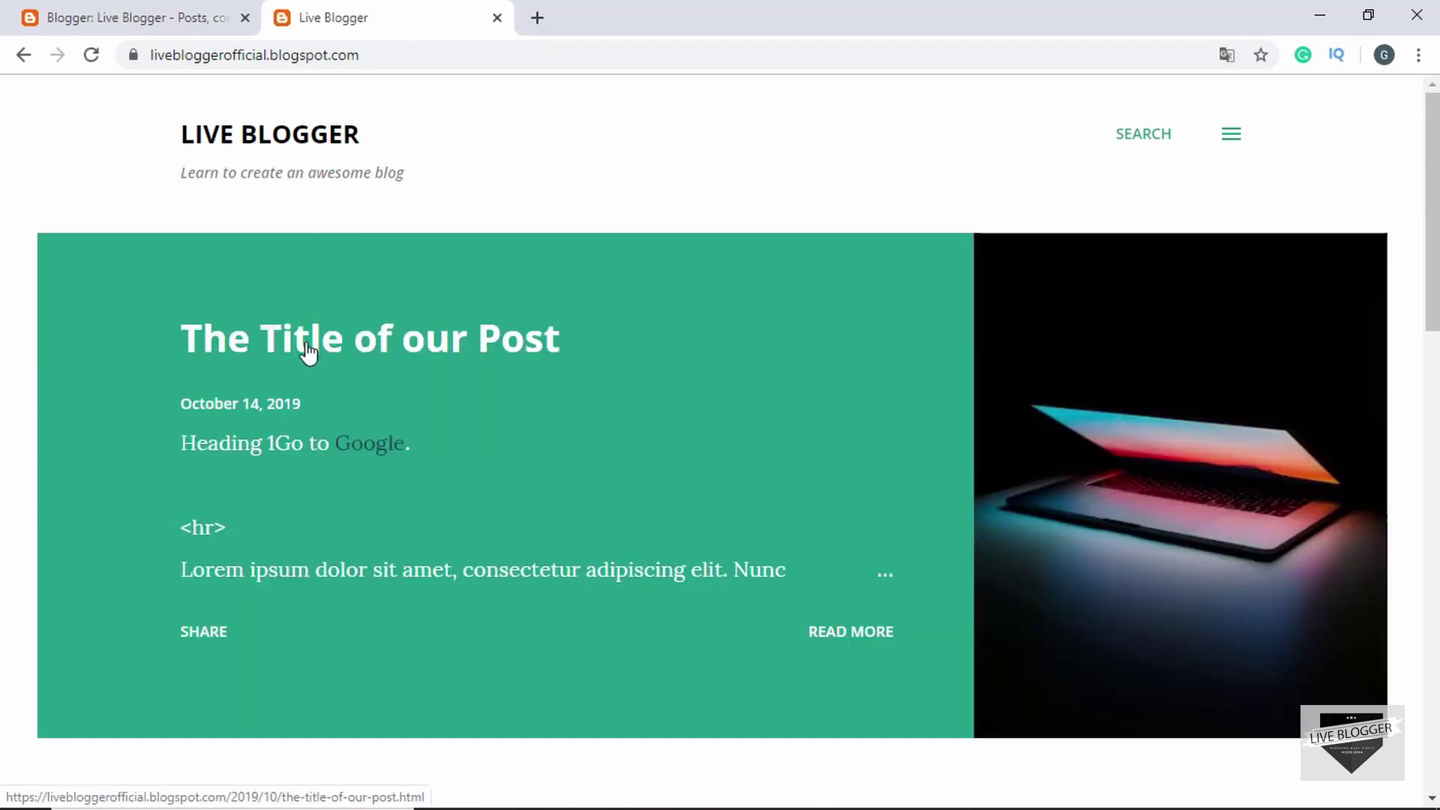
left_click(312, 347)
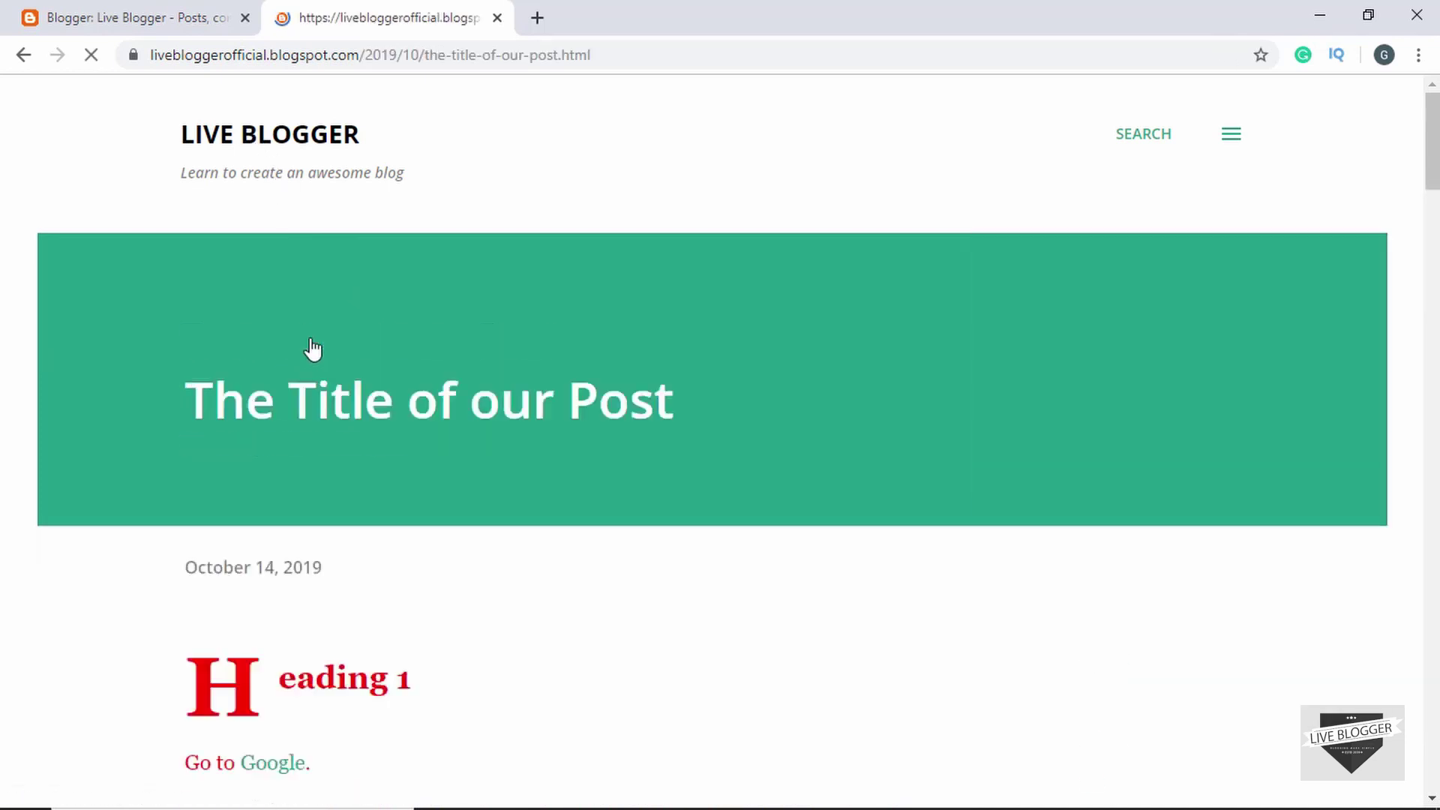
scroll(312, 347, "down", 12)
scroll(312, 348, "down", 20)
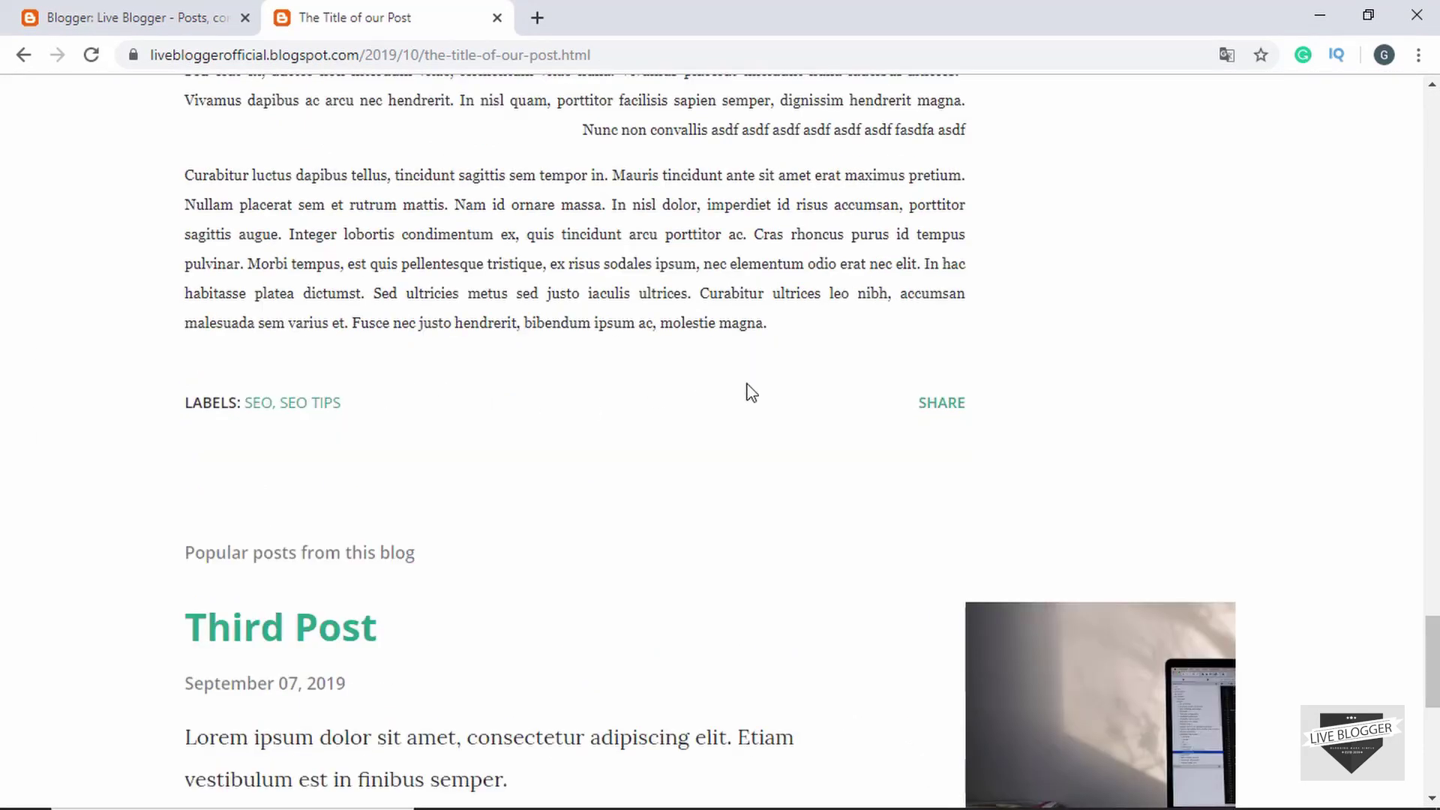
scroll(567, 465, "up", 3)
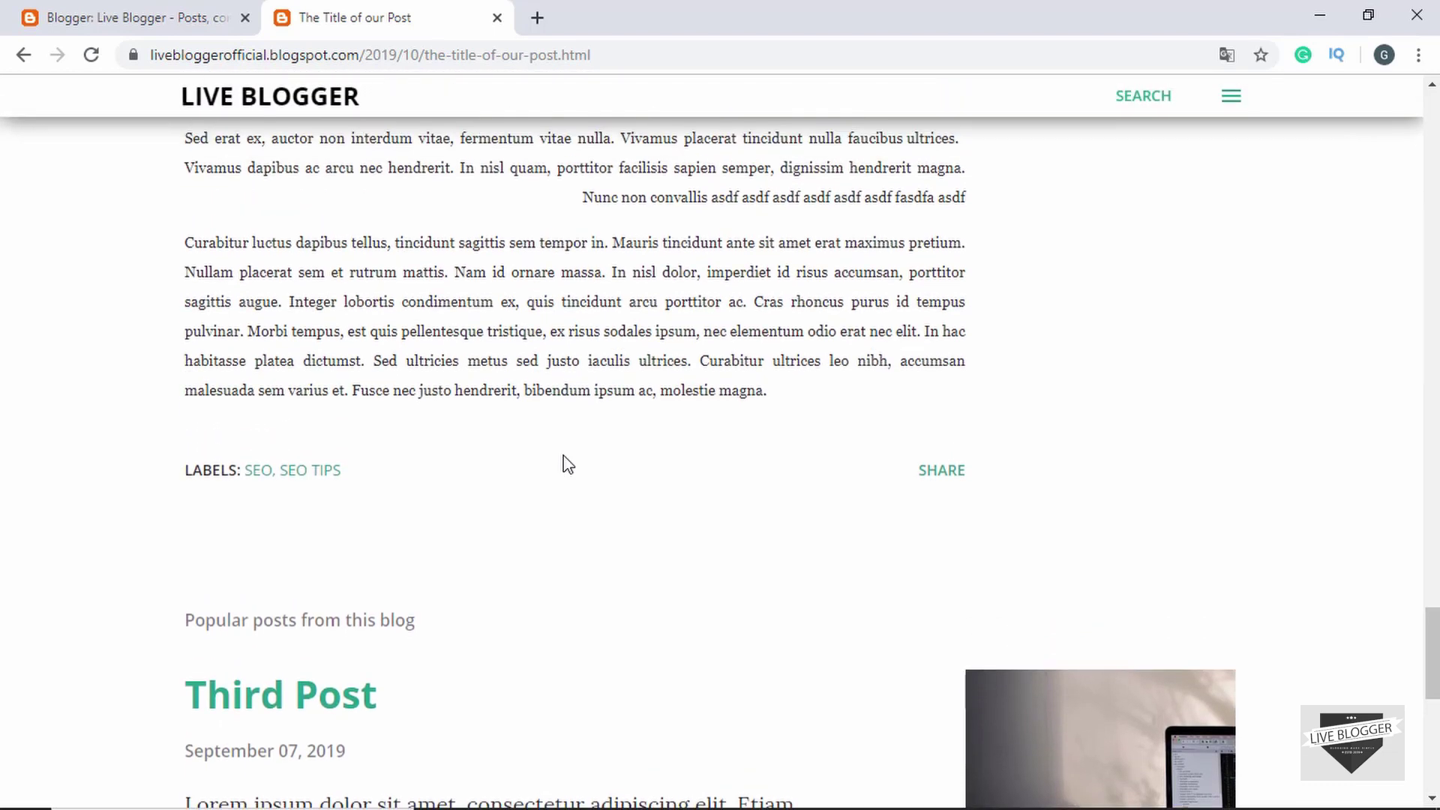
left_click(148, 17)
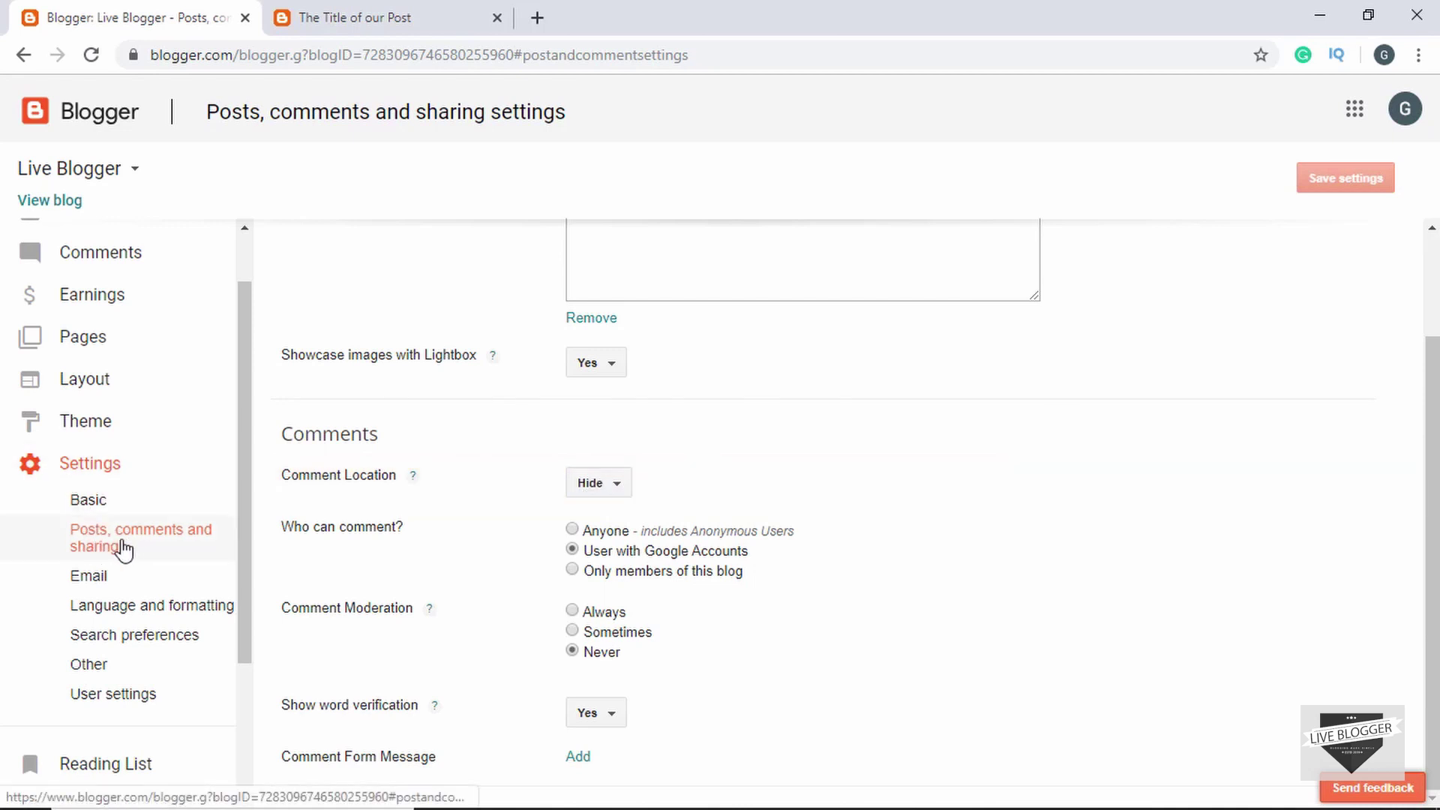
left_click(605, 485)
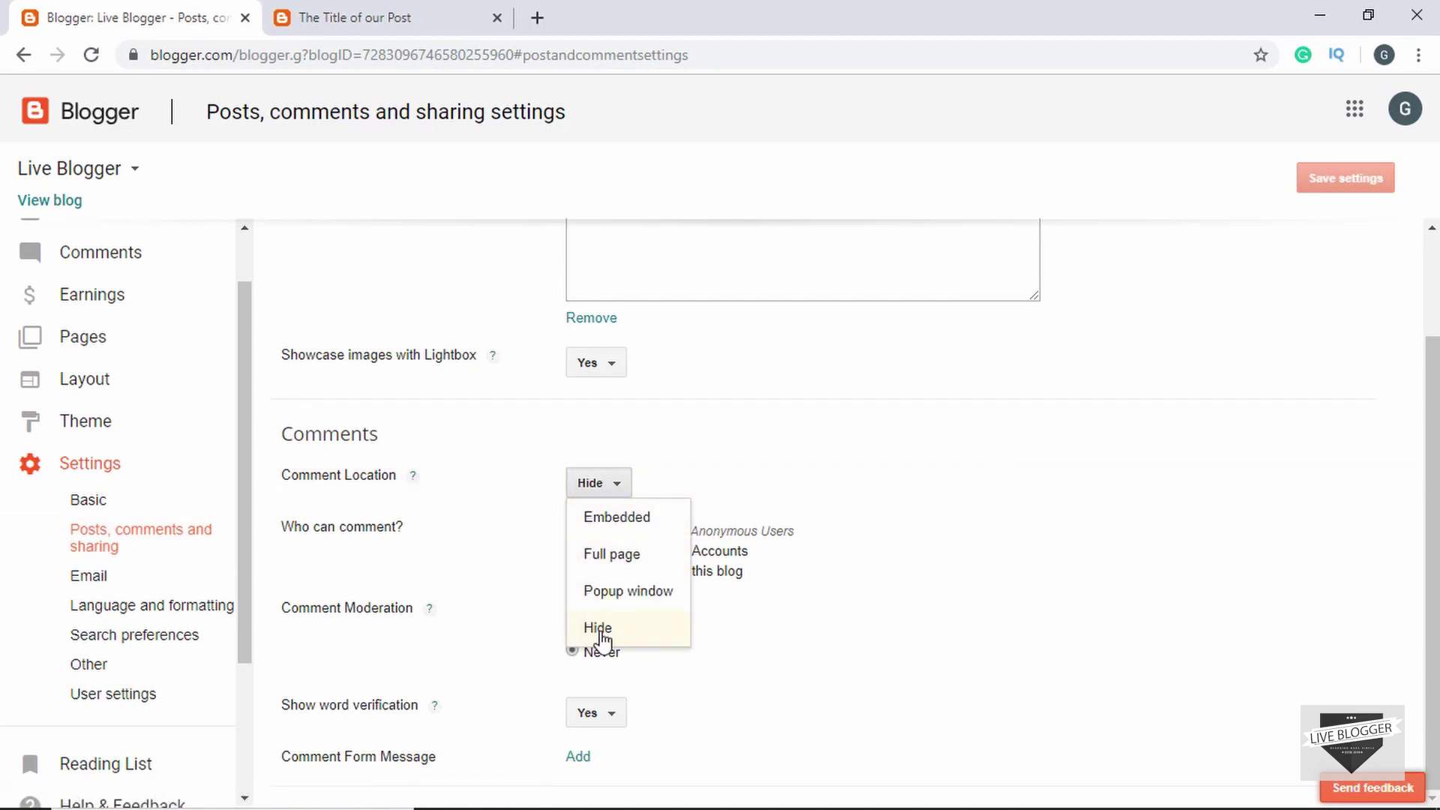
left_click(698, 445)
scroll(158, 388, "down", 2)
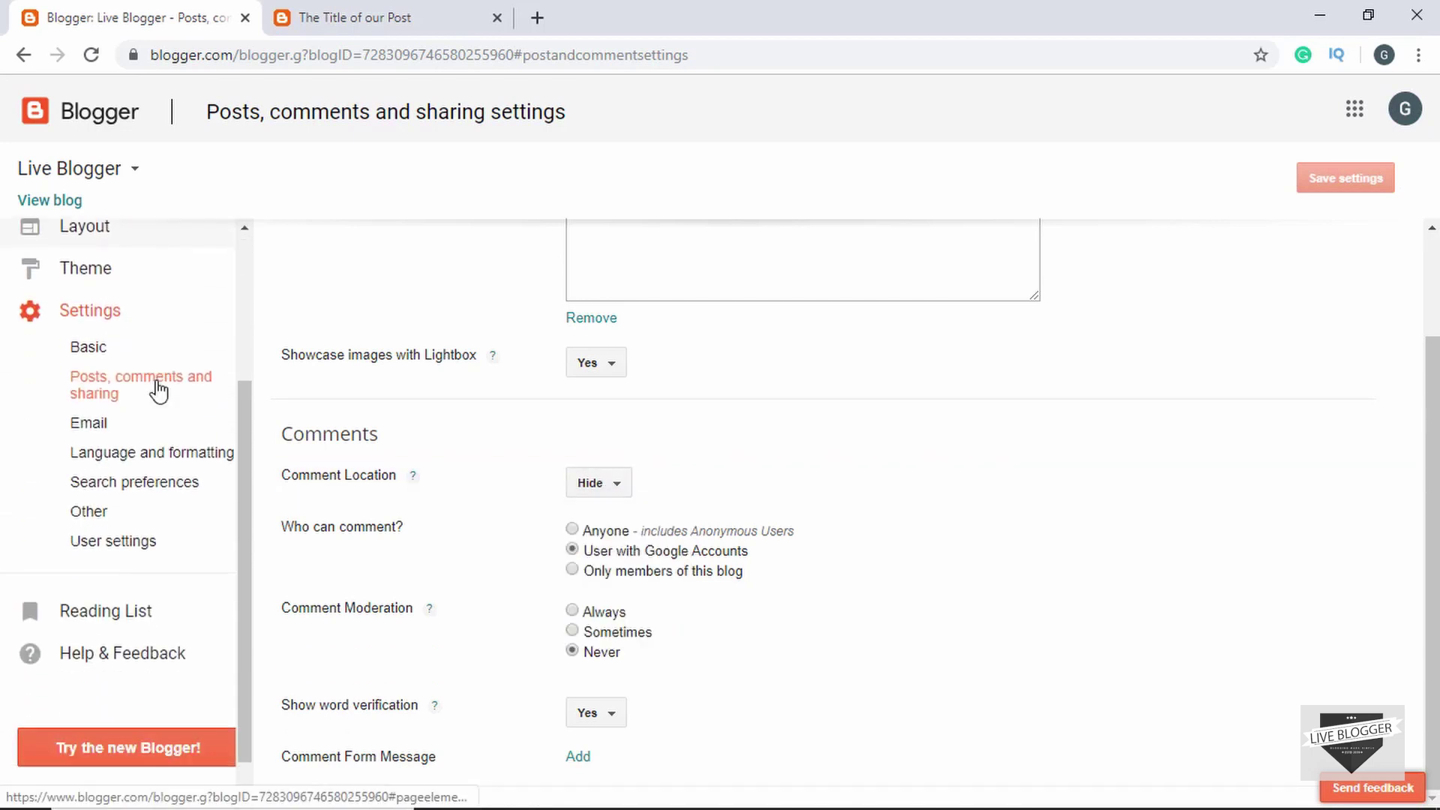
scroll(158, 390, "up", 3)
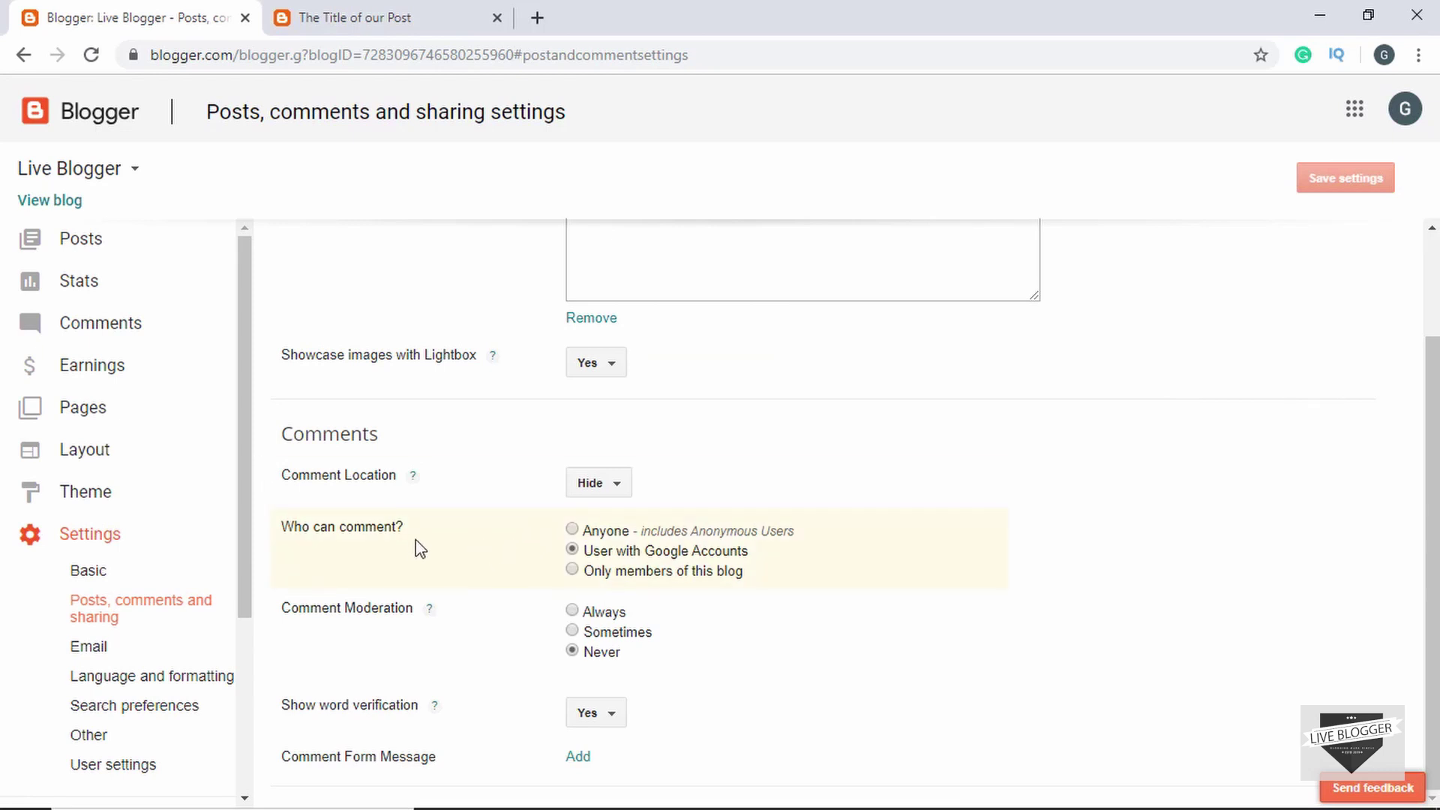
left_click(571, 551)
left_click(573, 571)
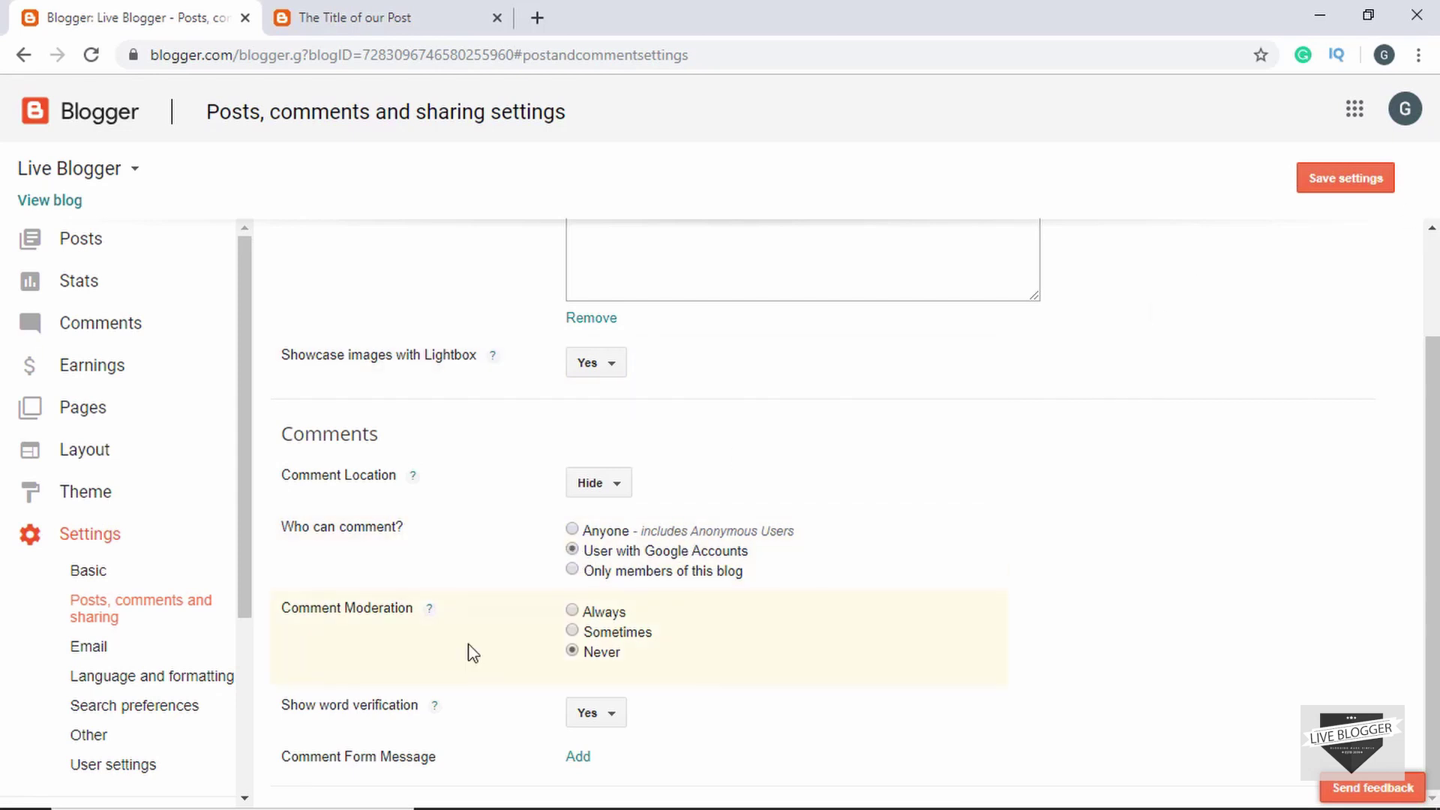
left_click(572, 631)
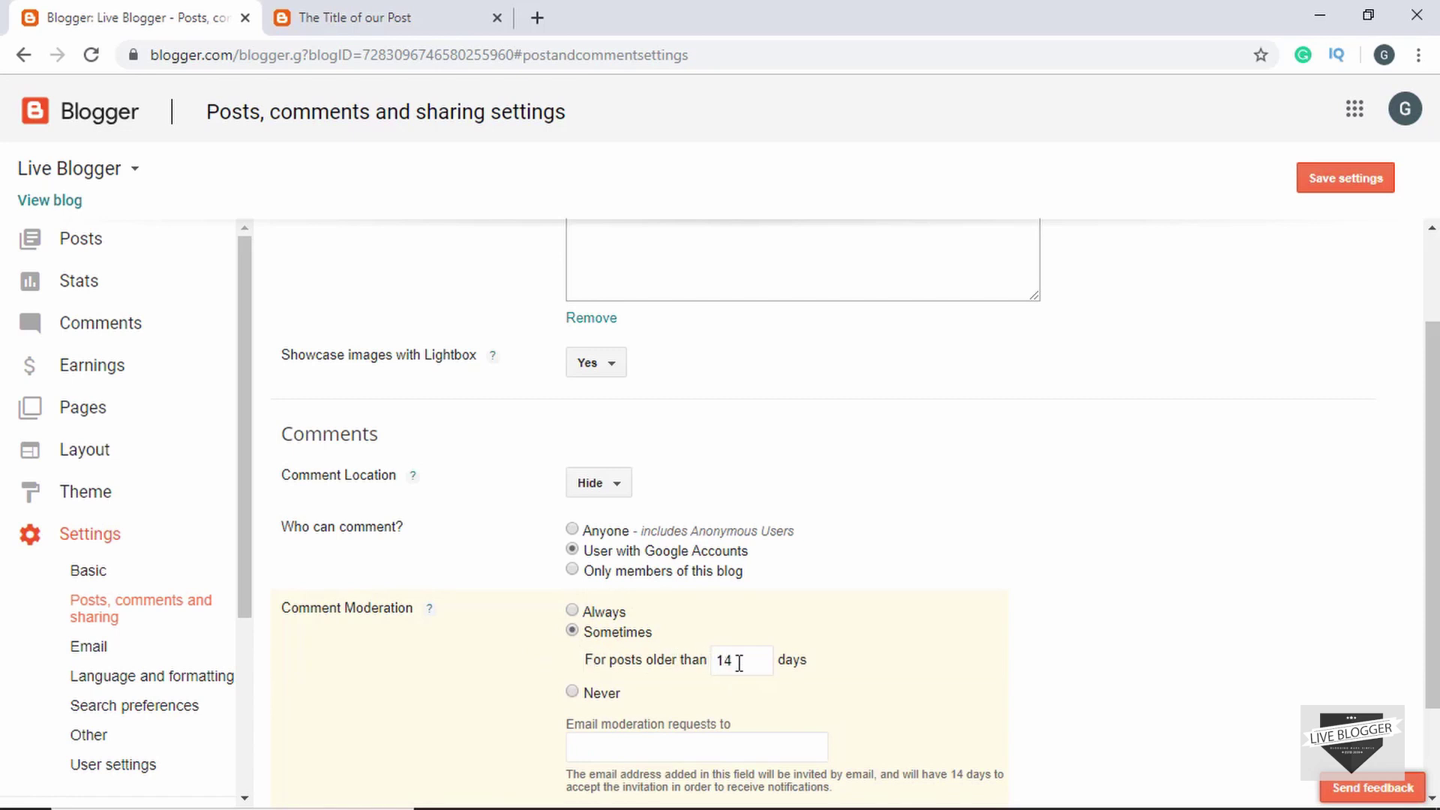
left_click_drag(751, 659, 694, 660)
left_click(573, 631)
left_click(573, 611)
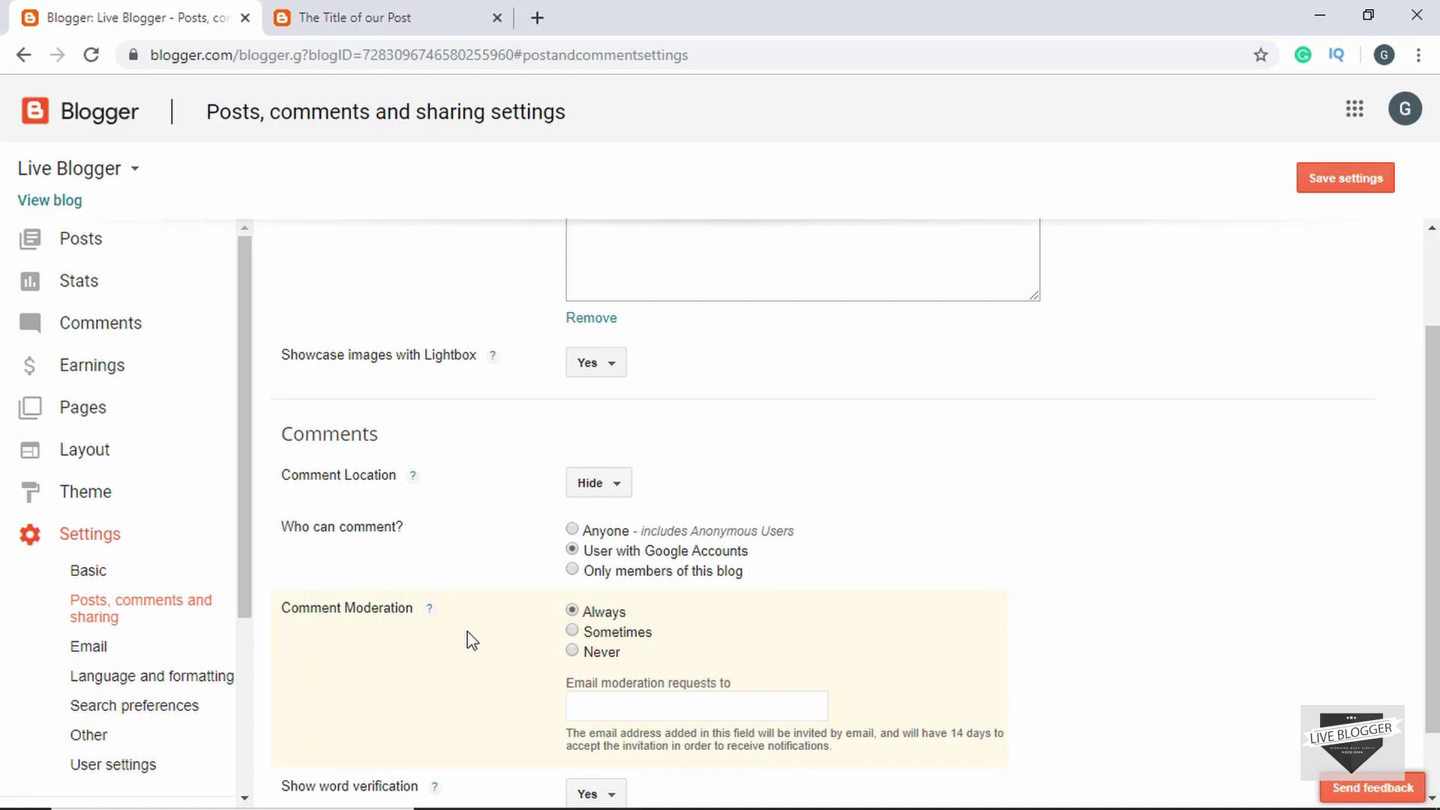
left_click(571, 650)
scroll(514, 666, "up", 2)
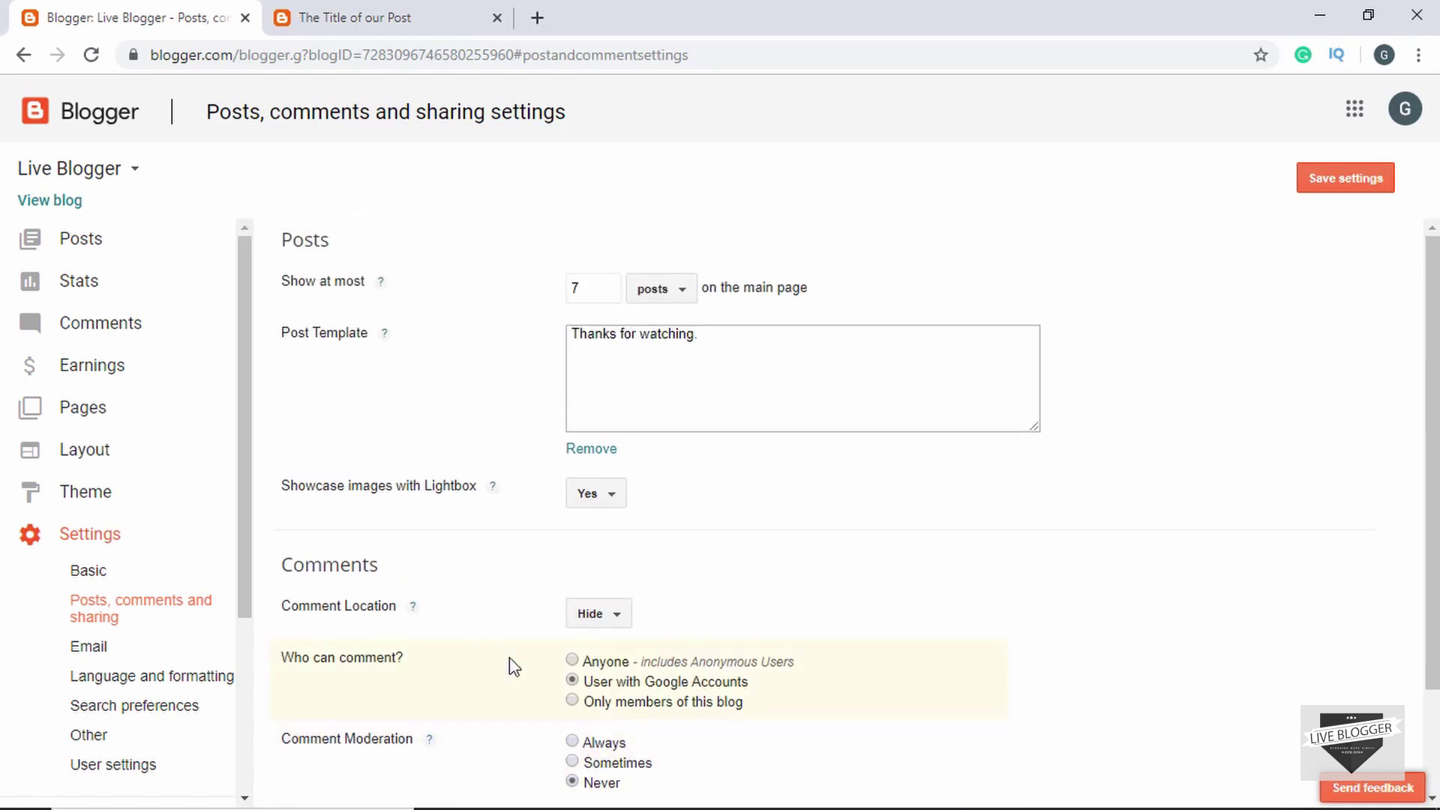